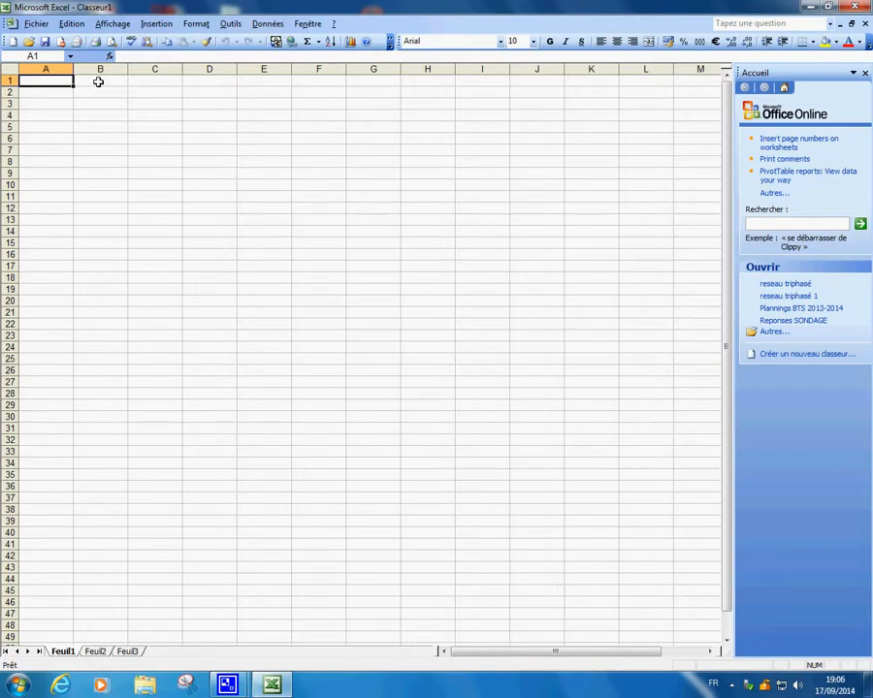
- Enter the title "Reseaux triphasés" in B1 and merge and centre it across B1:J1
left_click(98, 81)
type("Resea")
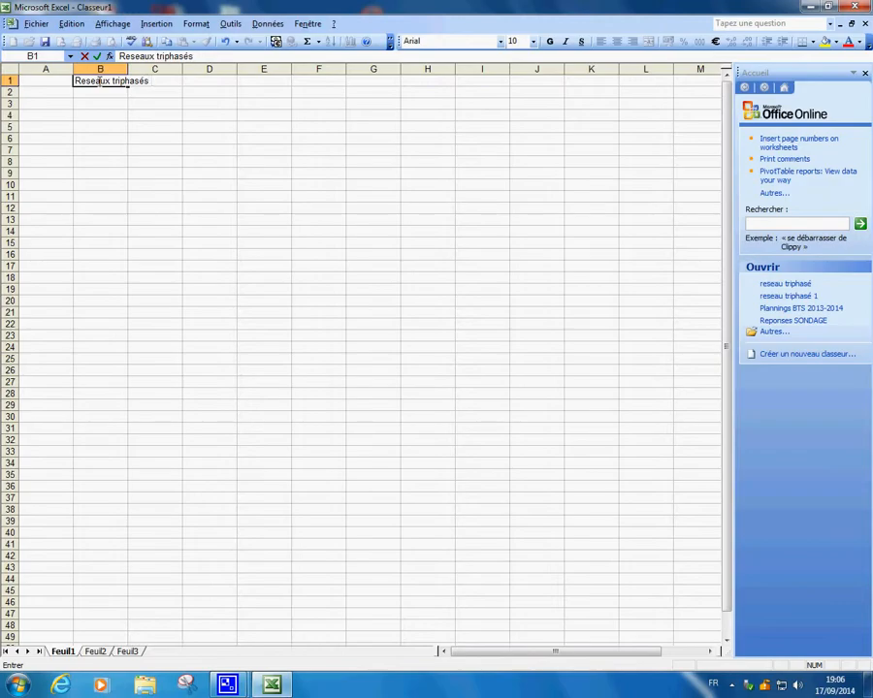
type("ux triphasés")
left_click(168, 125)
left_click_drag(117, 81, 518, 80)
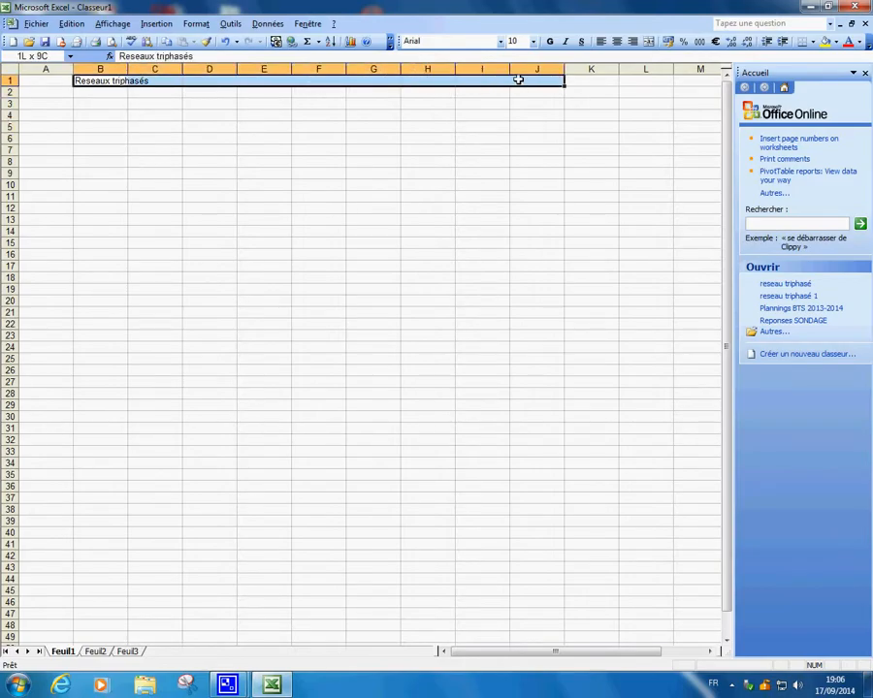
left_click(647, 42)
- Enter the heading "Tensions simples" in B2 and merge and centre it across B2:D2
left_click(101, 92)
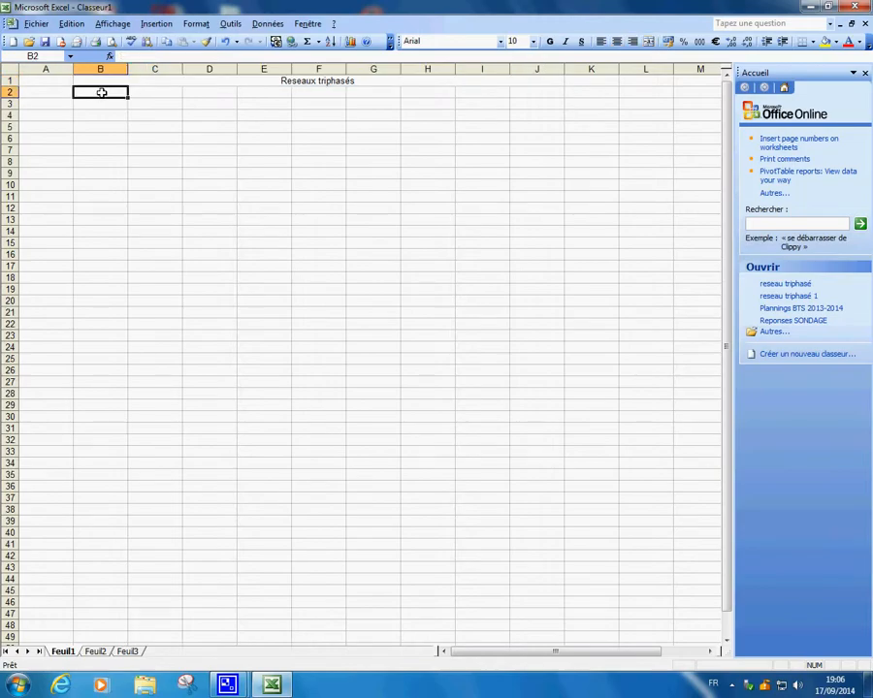
type("Te")
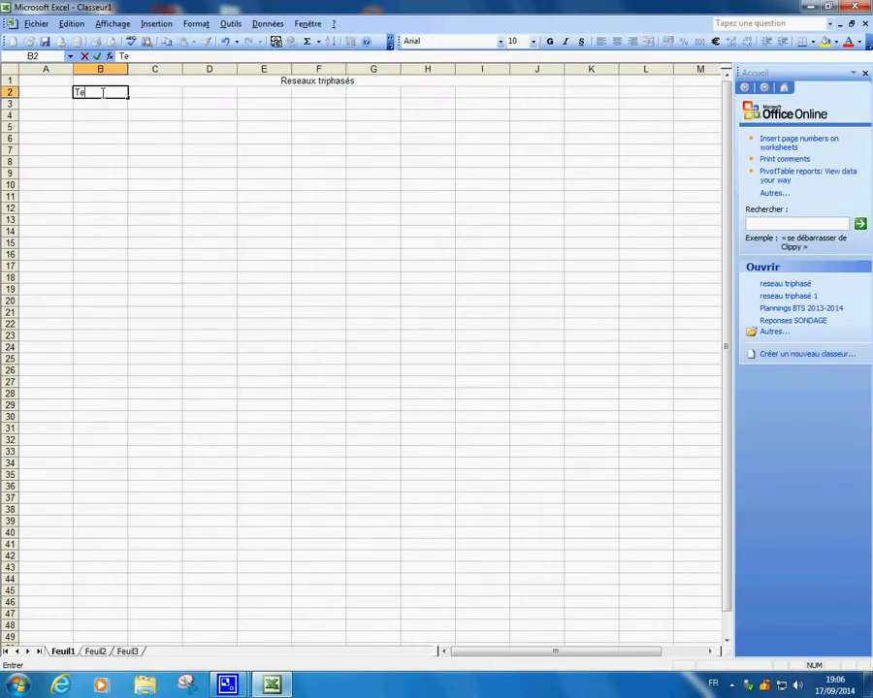
type("nsion simpl")
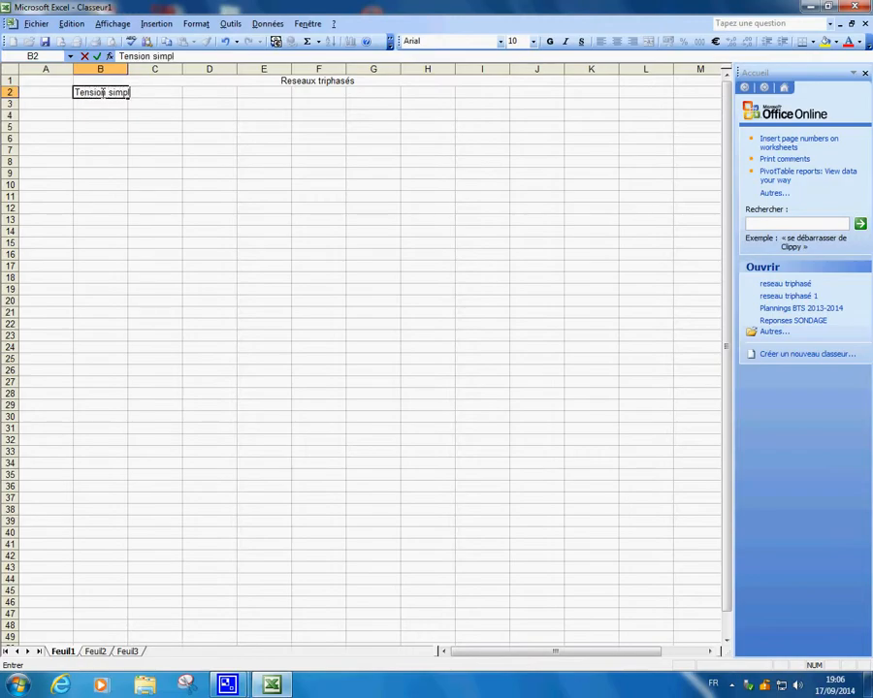
left_click(105, 92)
type("s")
left_click(208, 143)
left_click_drag(123, 91, 197, 95)
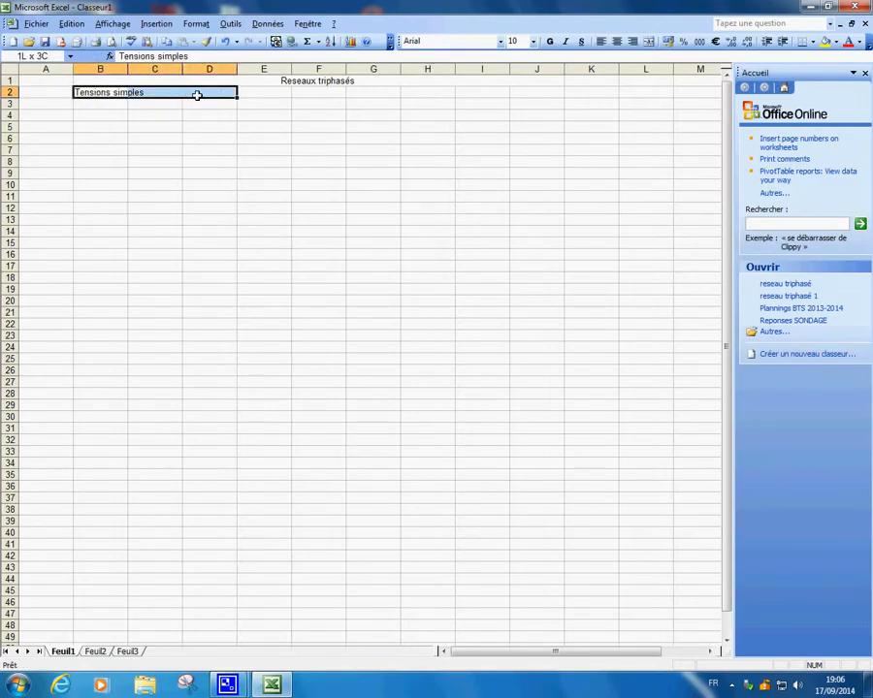
left_click(647, 41)
- Enter the heading "Tensions composées" in E2 and merge and centre it across E2:J2
left_click(263, 93)
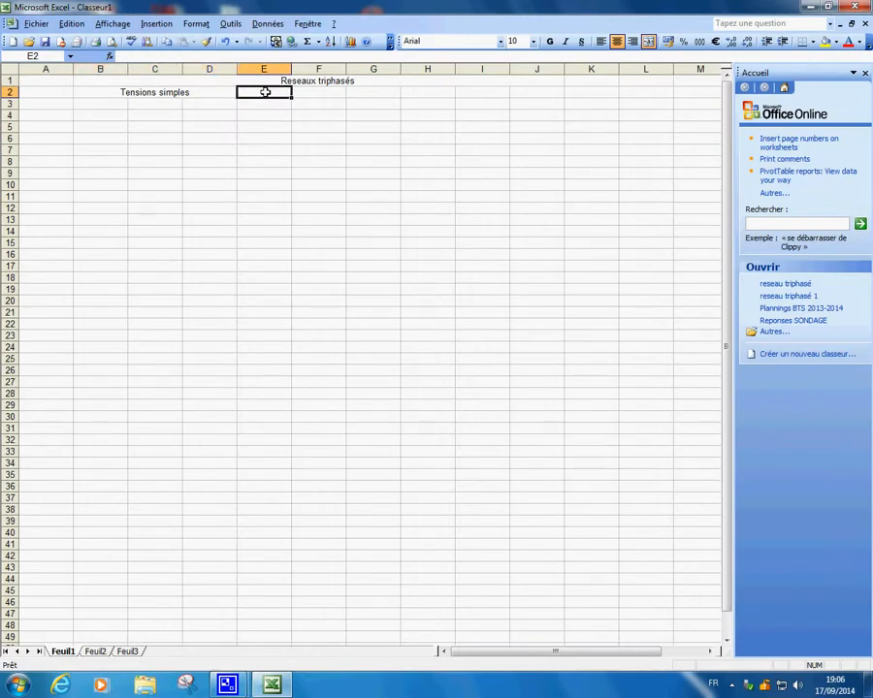
type("Tension")
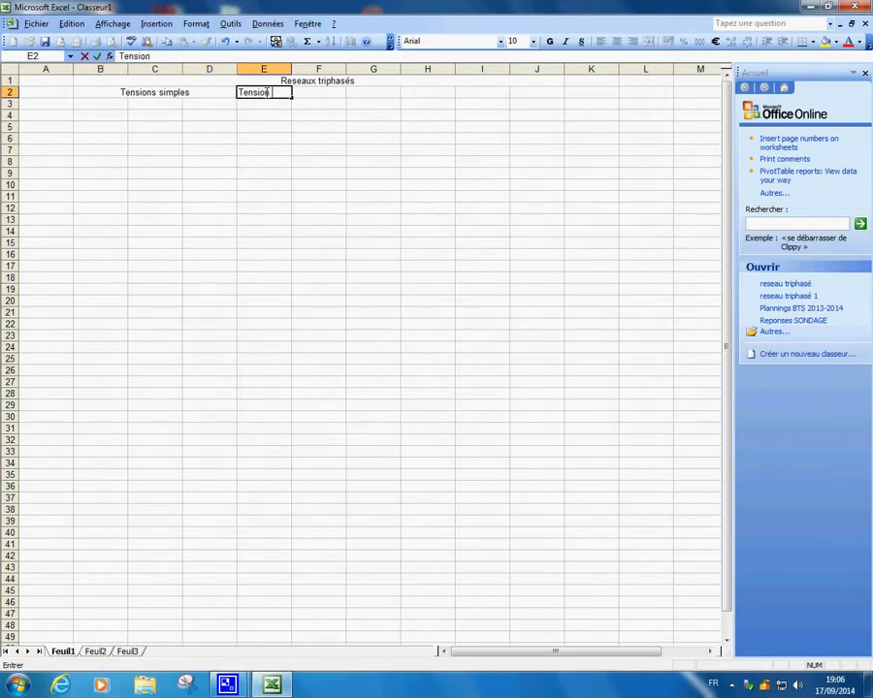
type("s composées")
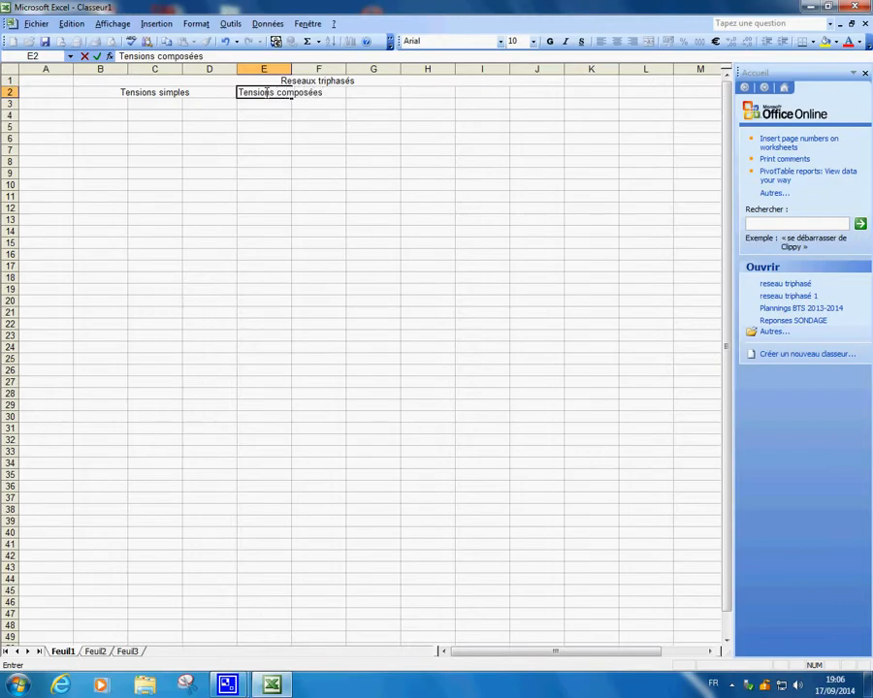
left_click(282, 160)
left_click_drag(277, 92, 534, 94)
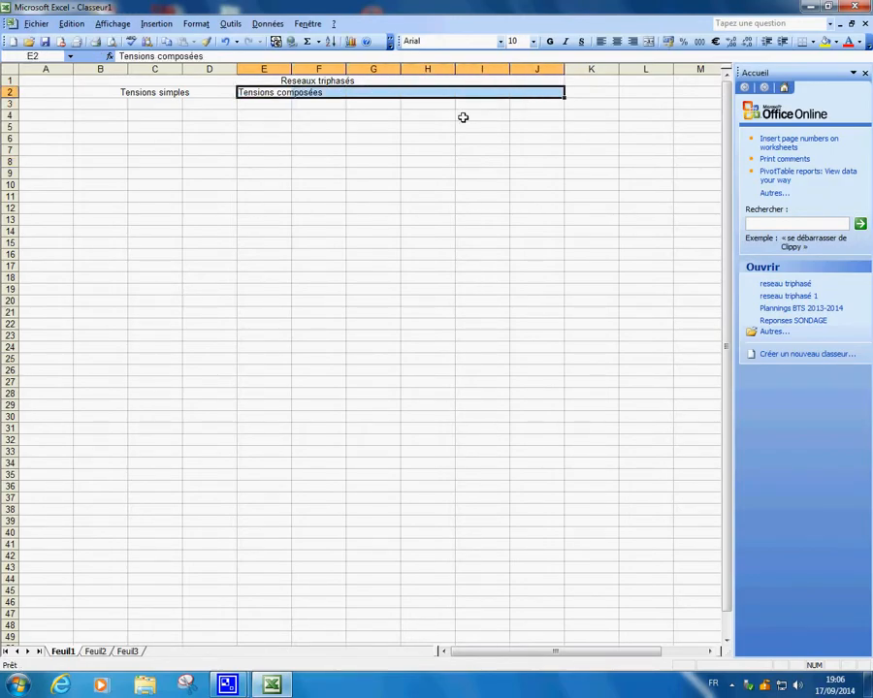
left_click(649, 42)
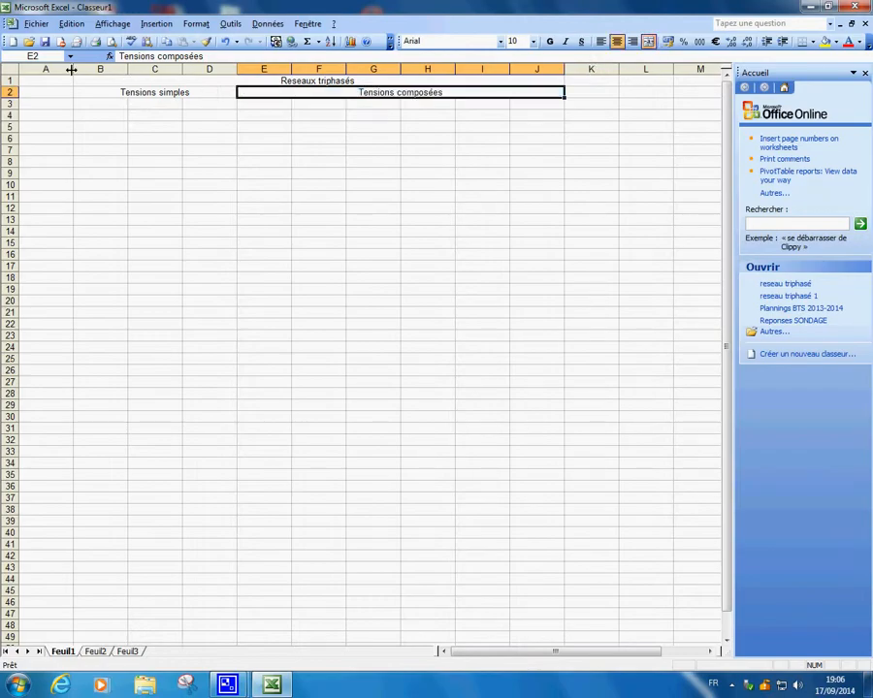
- Extend the merged and centred title across A1:J1 and set its font size to 14
left_click_drag(64, 81, 478, 81)
left_click(649, 42)
left_click(648, 42)
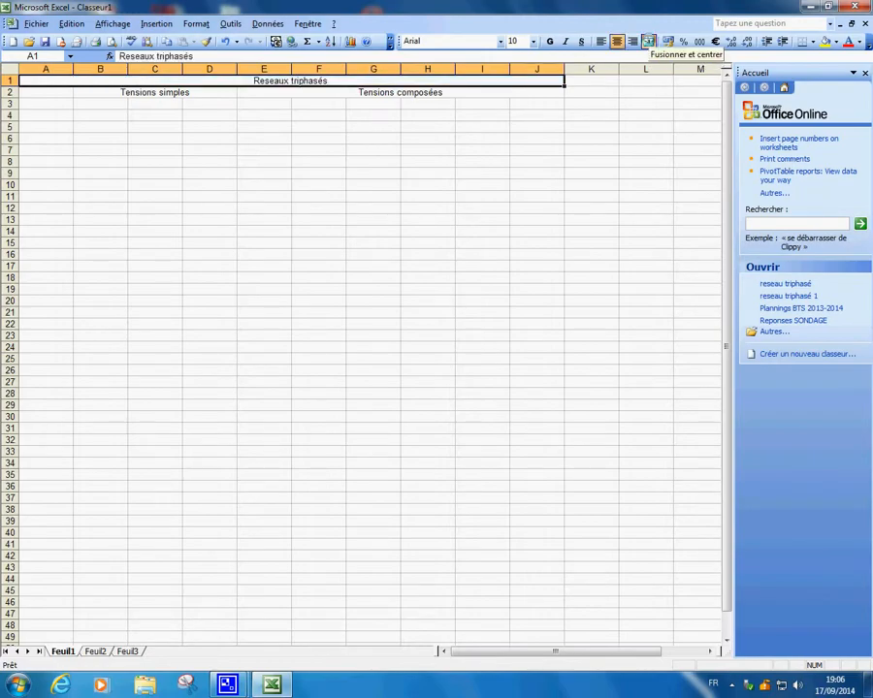
left_click(533, 43)
left_click(515, 102)
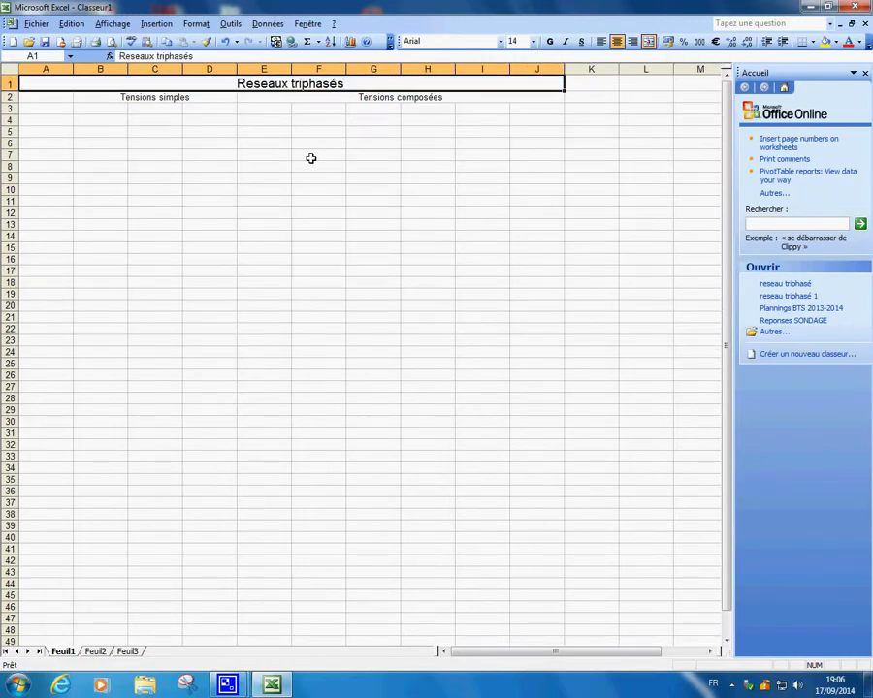
left_click(310, 158)
- Set the font size of the two row 2 headings in B2:J2 to 14
left_click_drag(111, 97, 543, 98)
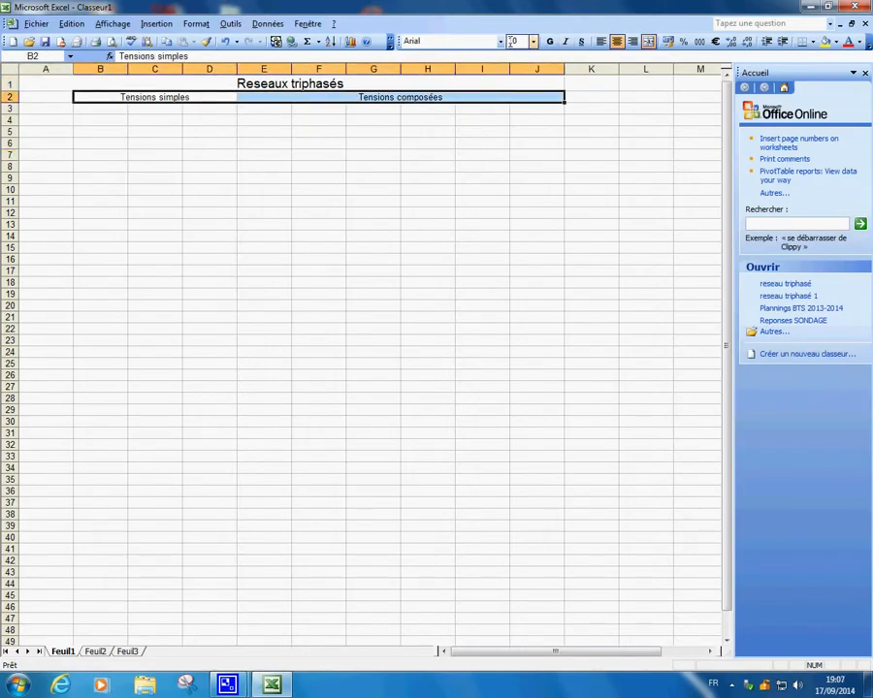
left_click(533, 42)
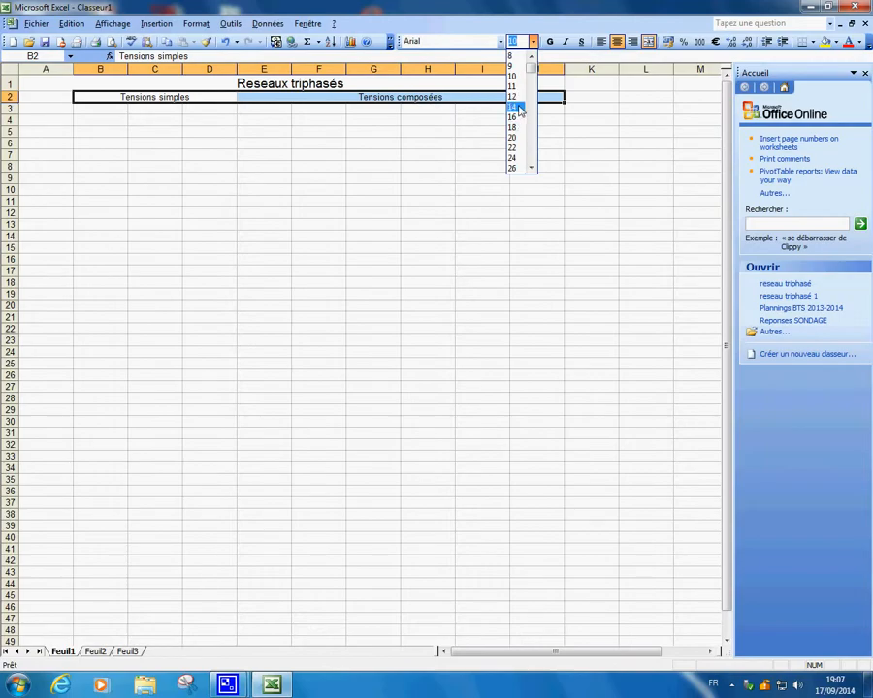
left_click(519, 107)
left_click(163, 195)
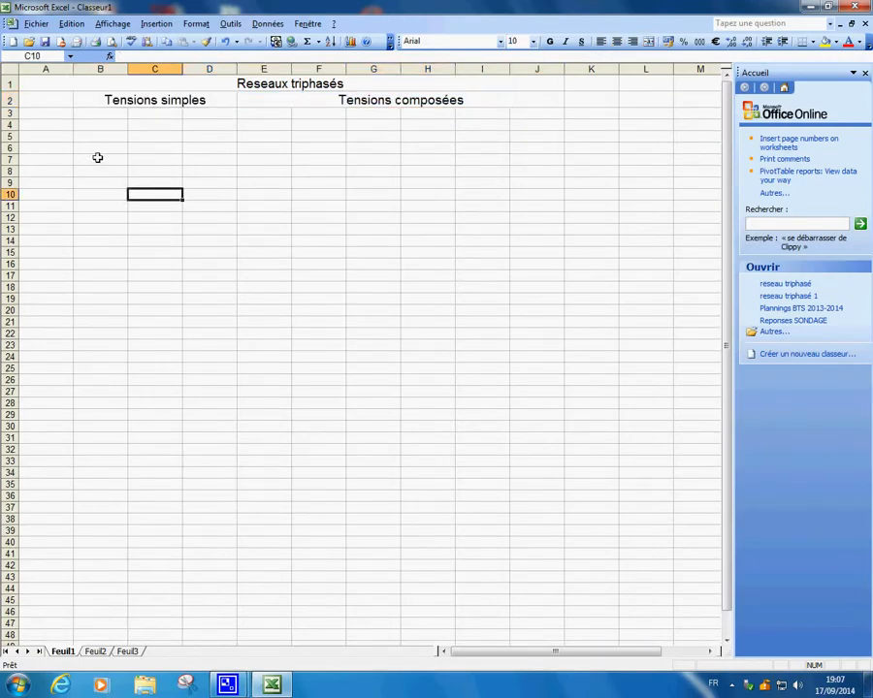
- Enter the column heading "Angle" in A2
left_click(46, 100)
type("Angle")
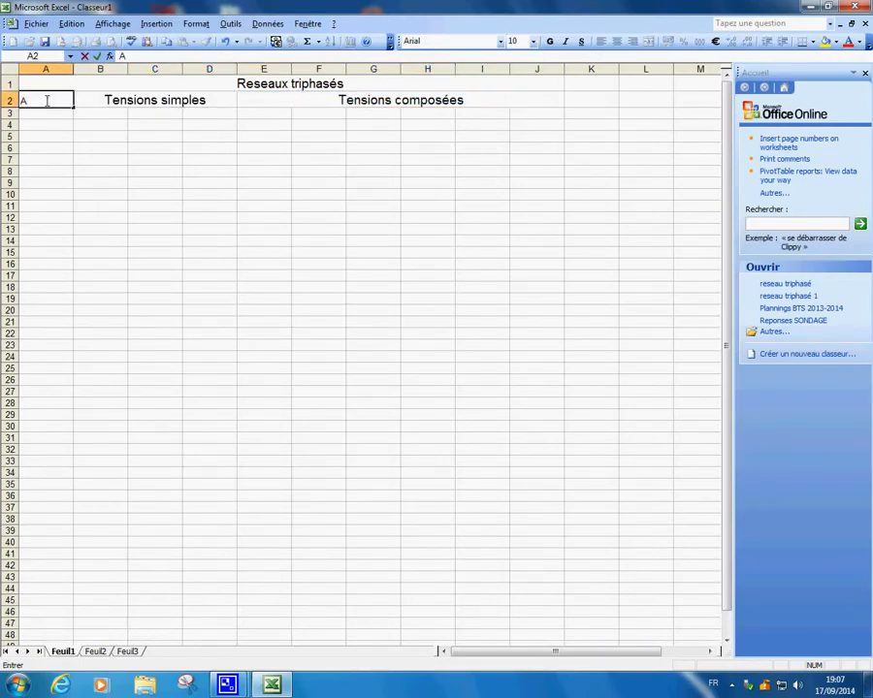
left_click(69, 145)
- Apply all borders to the title and heading cells A1:J2
left_click_drag(46, 84, 529, 101)
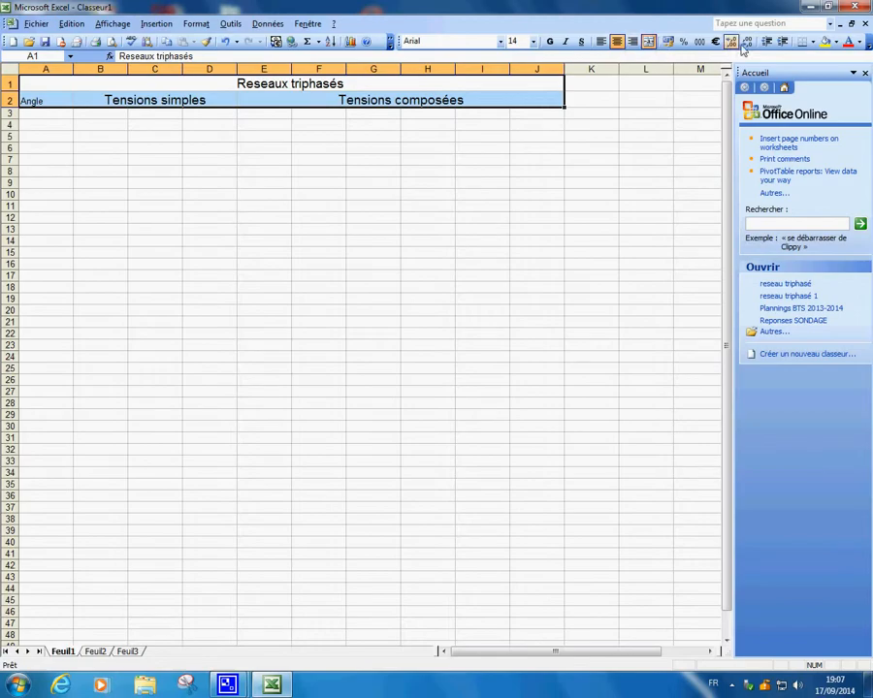
left_click(813, 41)
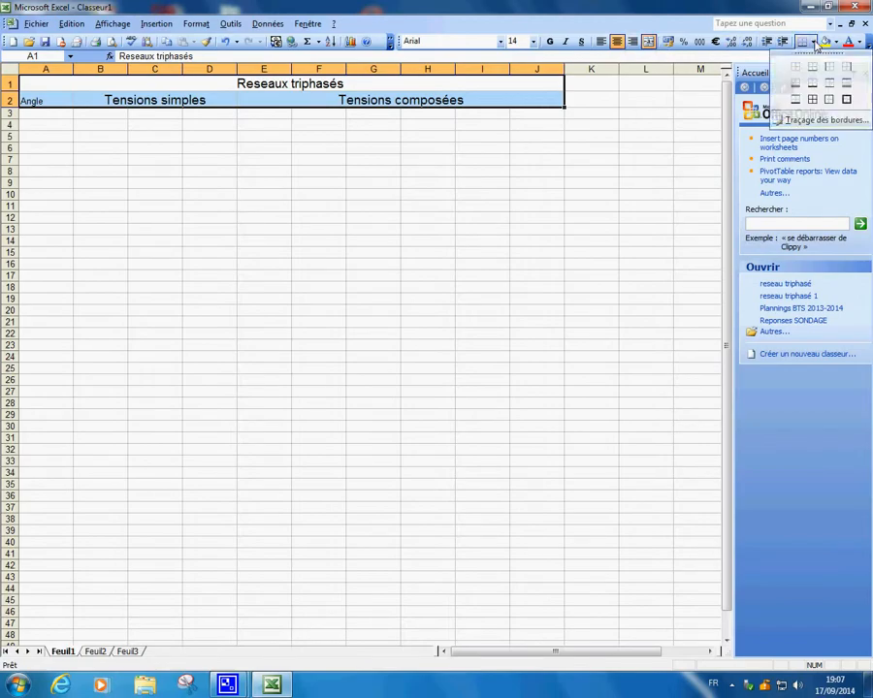
left_click(812, 99)
left_click(374, 215)
- Enter 0 in A3 and fill it down the Angle column to A365
left_click(36, 117)
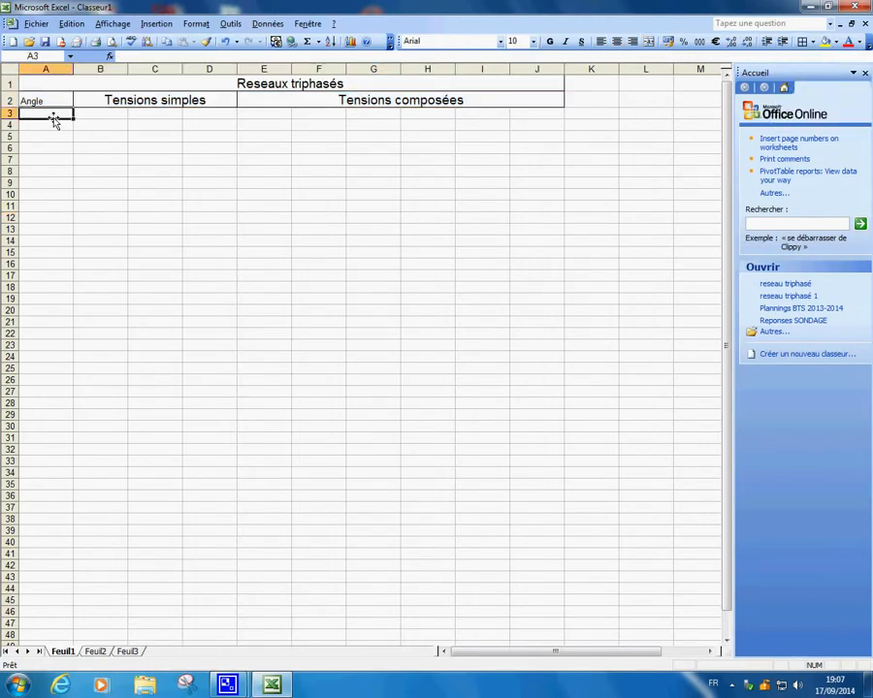
type("0")
key("Return")
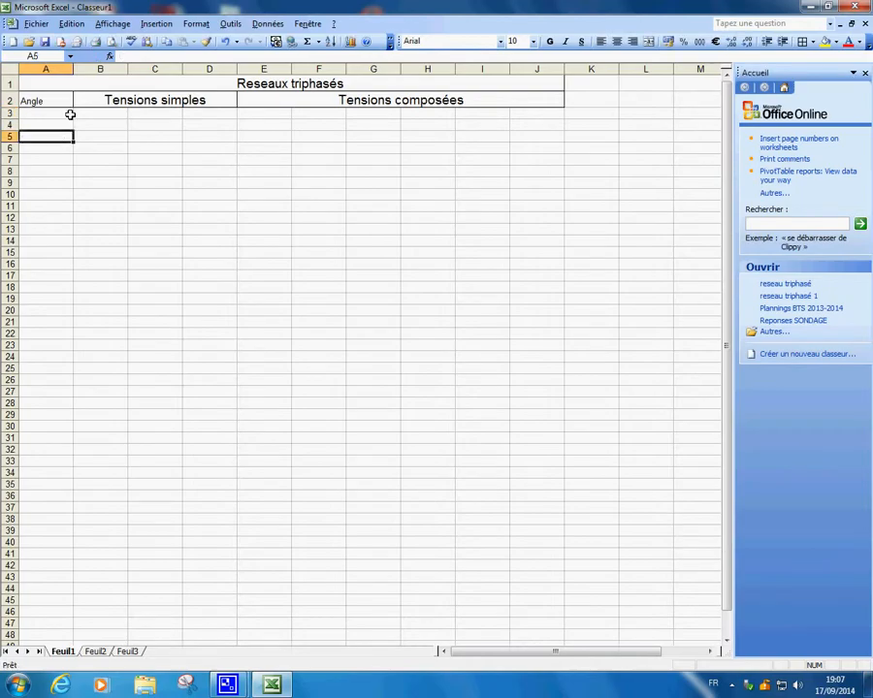
left_click(56, 113)
left_click_drag(71, 116, 18, 629)
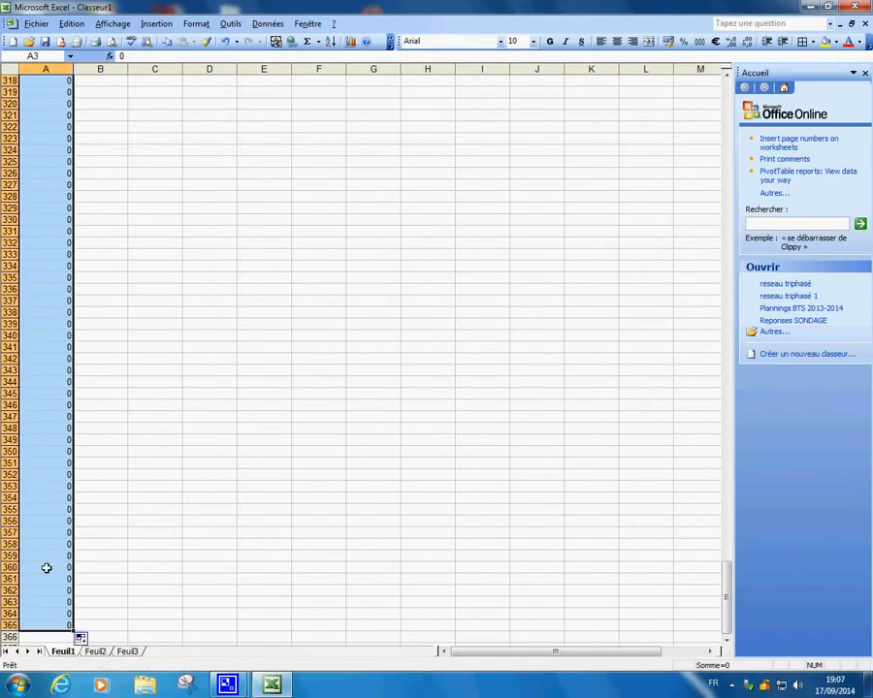
- Turn A3:A365 into a linear column series with a step value of 1
left_click(70, 25)
left_click(112, 149)
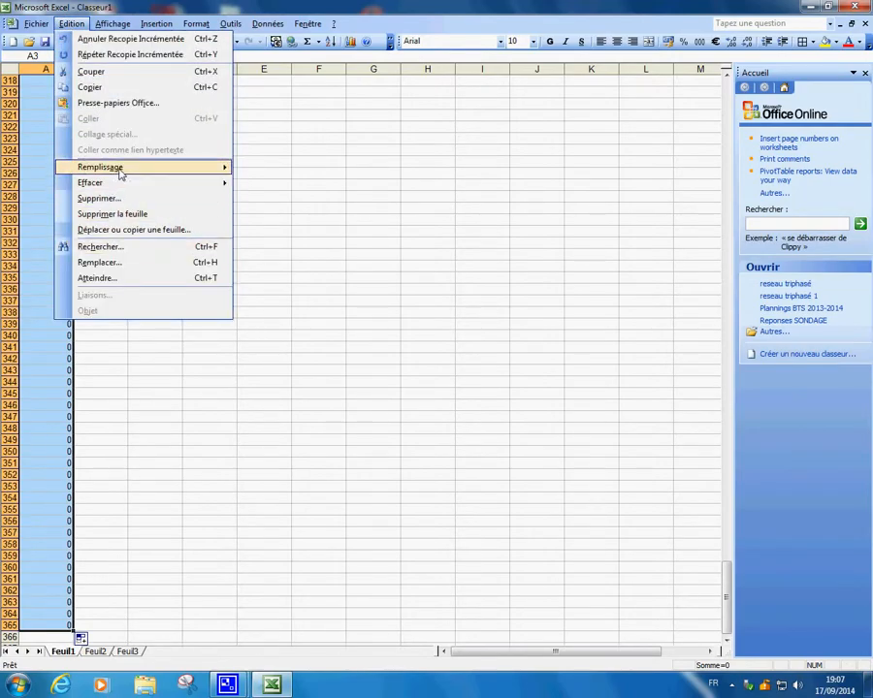
mouse_move(212, 173)
left_click(286, 248)
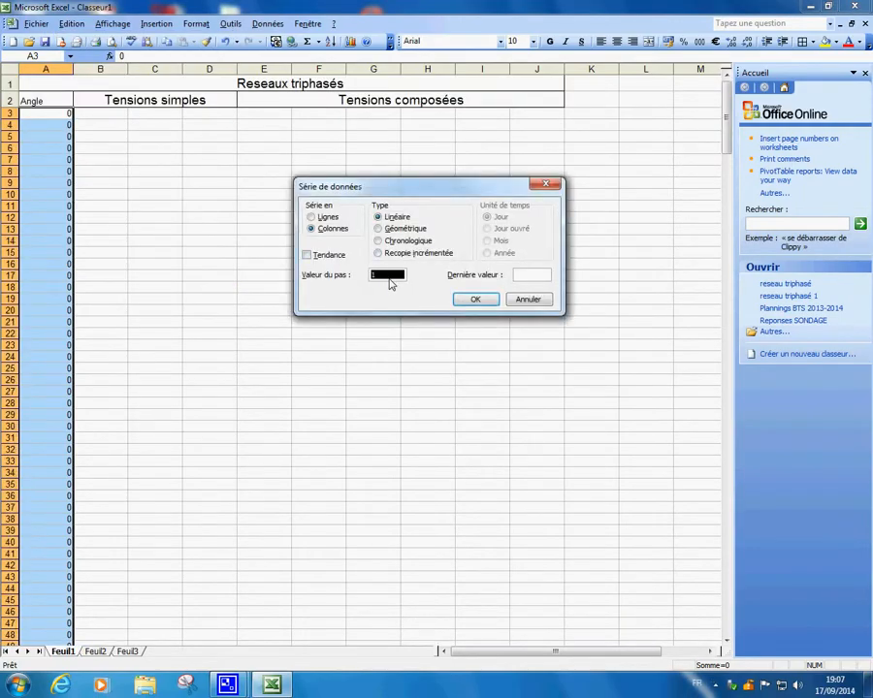
left_click(475, 299)
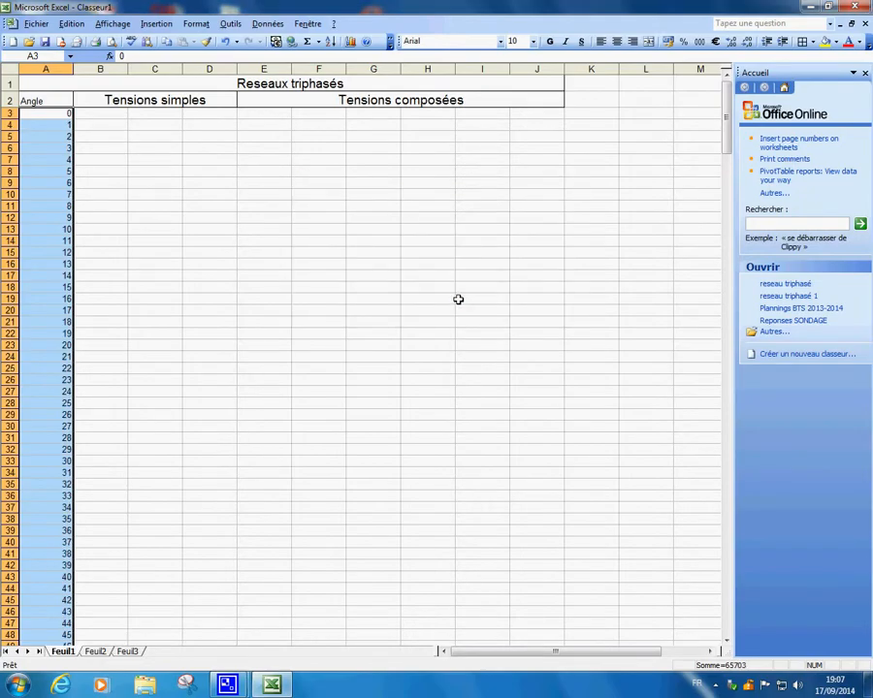
scroll(454, 295, "down", 10)
scroll(452, 291, "up", 10)
- Start a formula in B3 by searching for the "racine" function and inserting RACINE with the argument 2
left_click(115, 114)
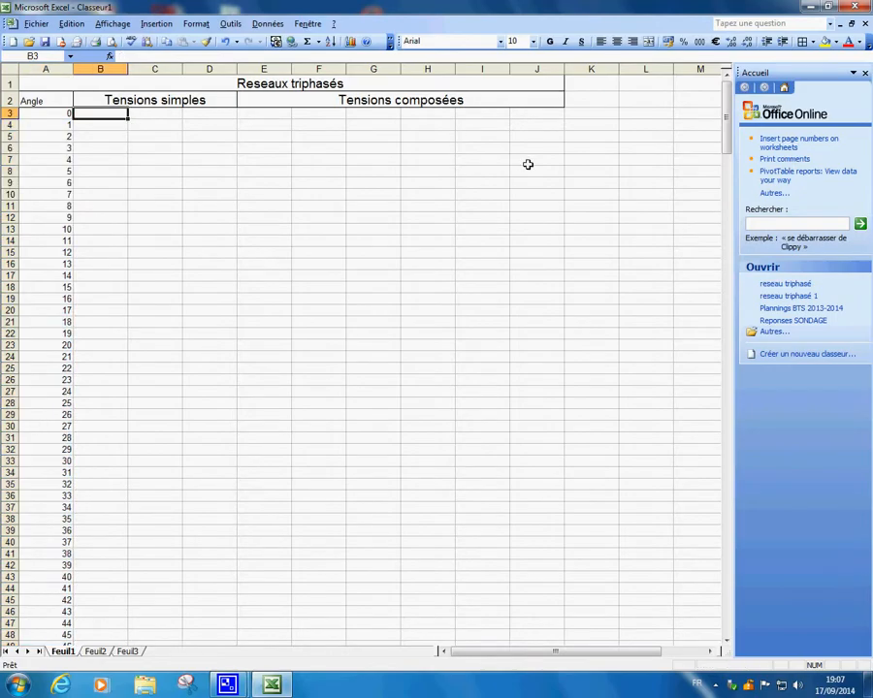
type("=")
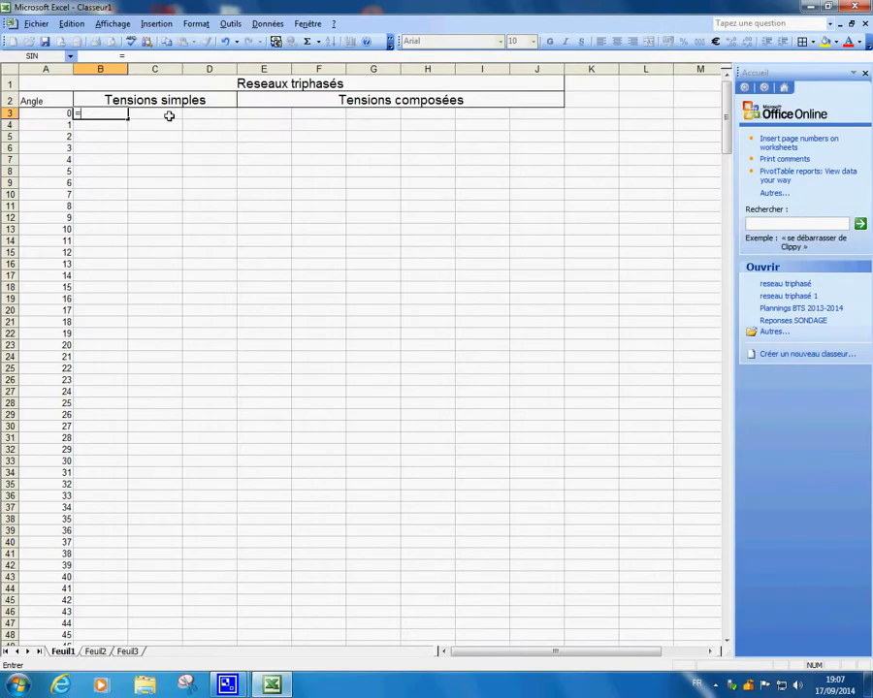
left_click(110, 57)
left_click_drag(374, 175, 302, 177)
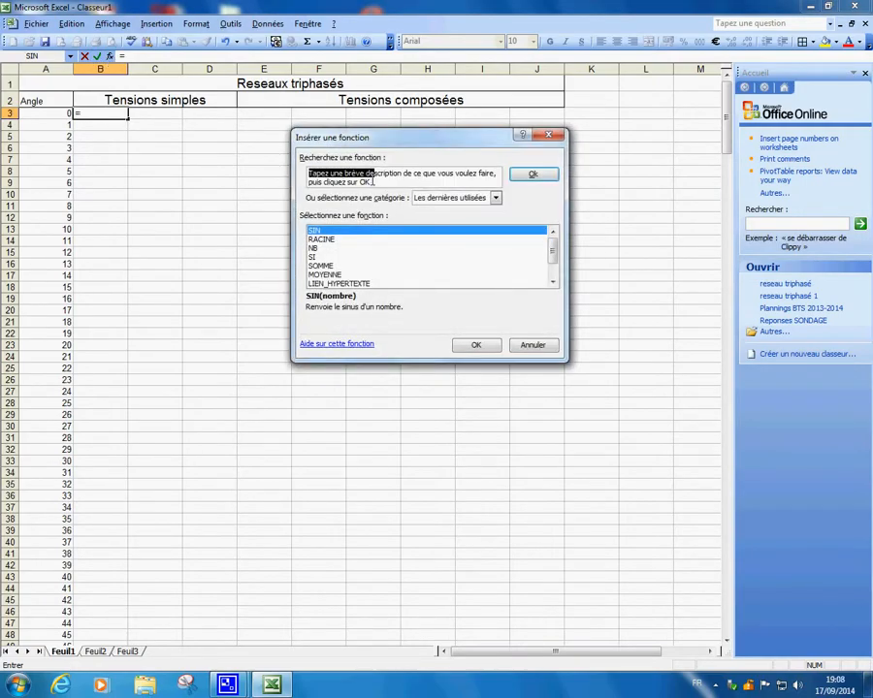
left_click_drag(373, 182, 306, 178)
type("racine")
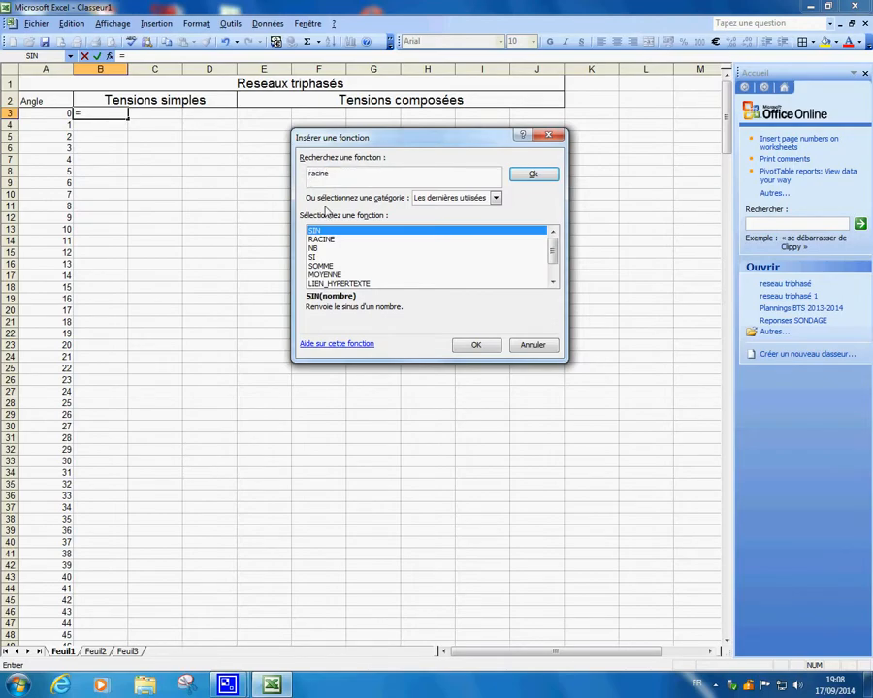
left_click(532, 174)
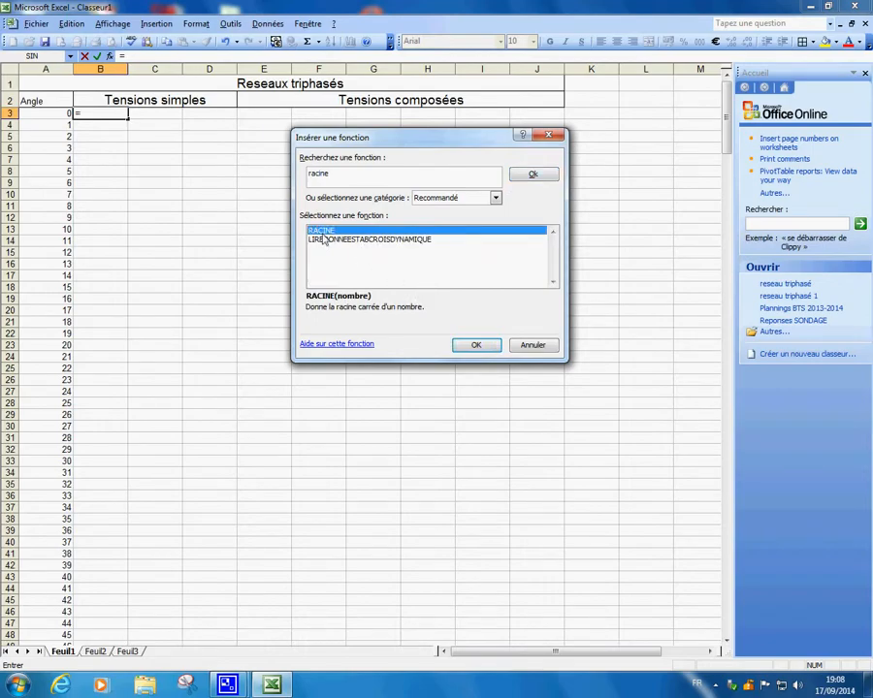
left_click(479, 346)
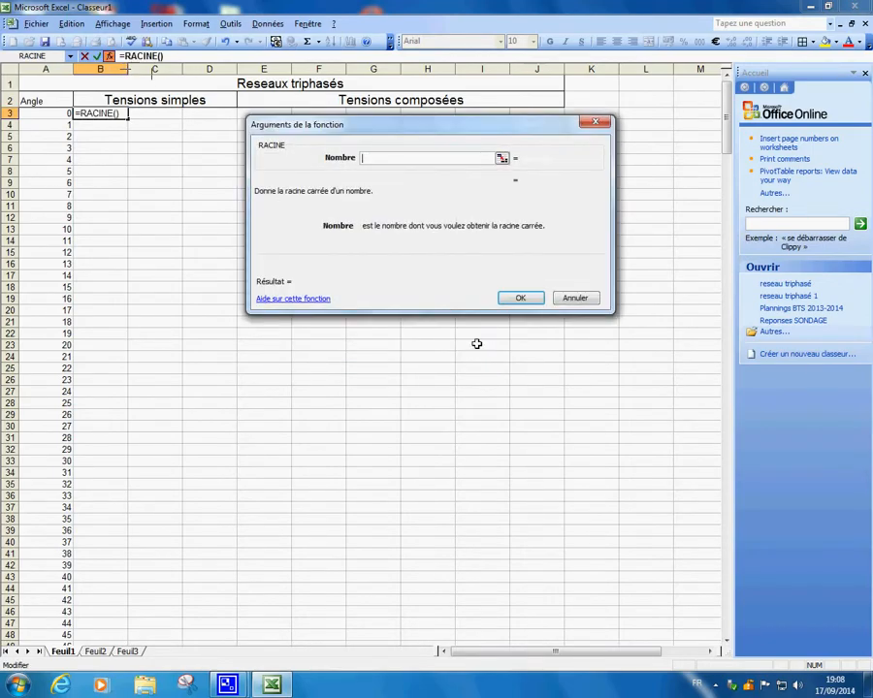
type("2")
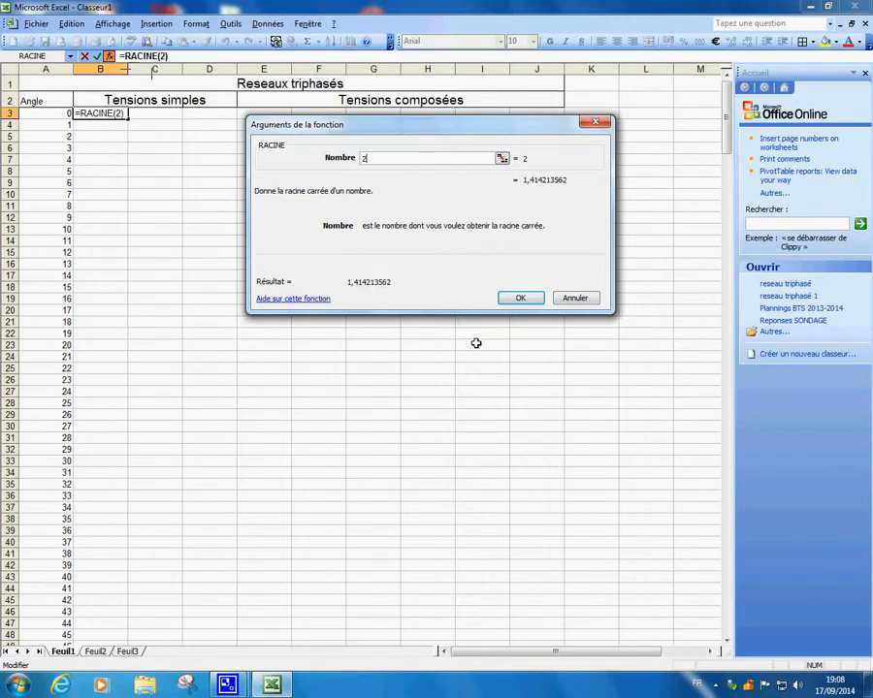
left_click(519, 299)
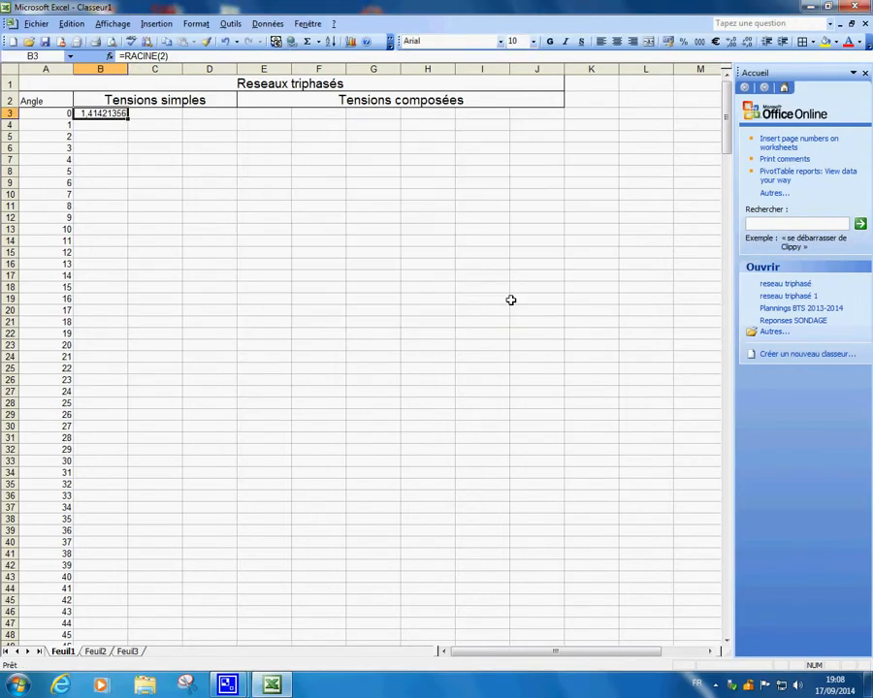
- Extend the B3 formula after RACINE(2) with *230* and insert the SIN function
left_click(180, 60)
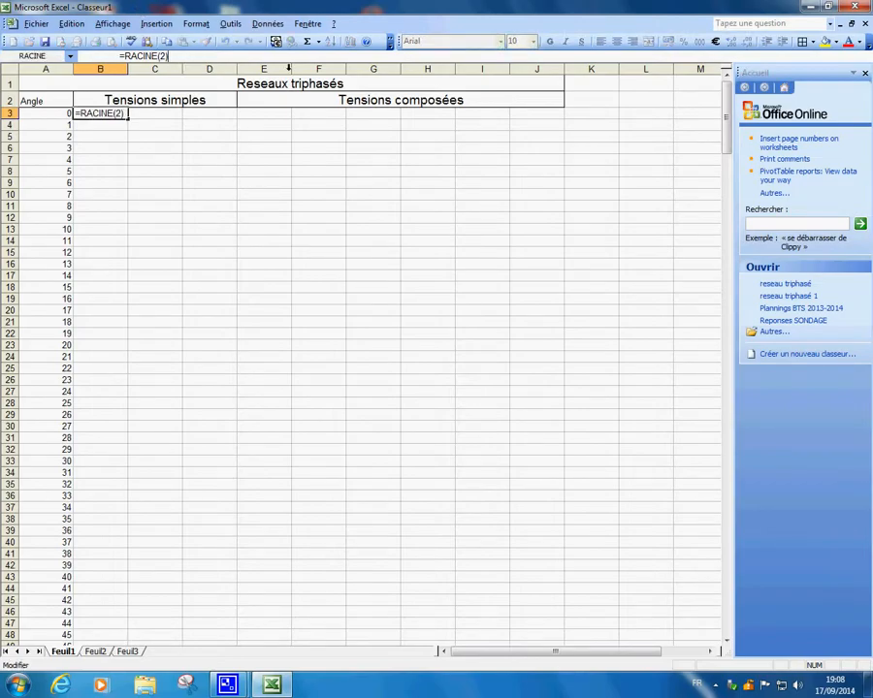
type("*230")
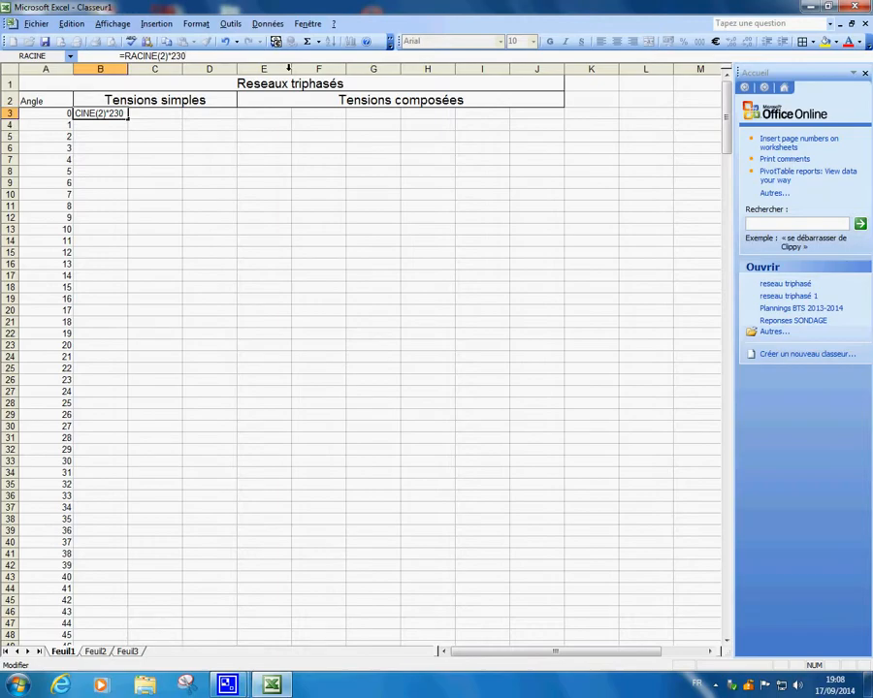
type("*s")
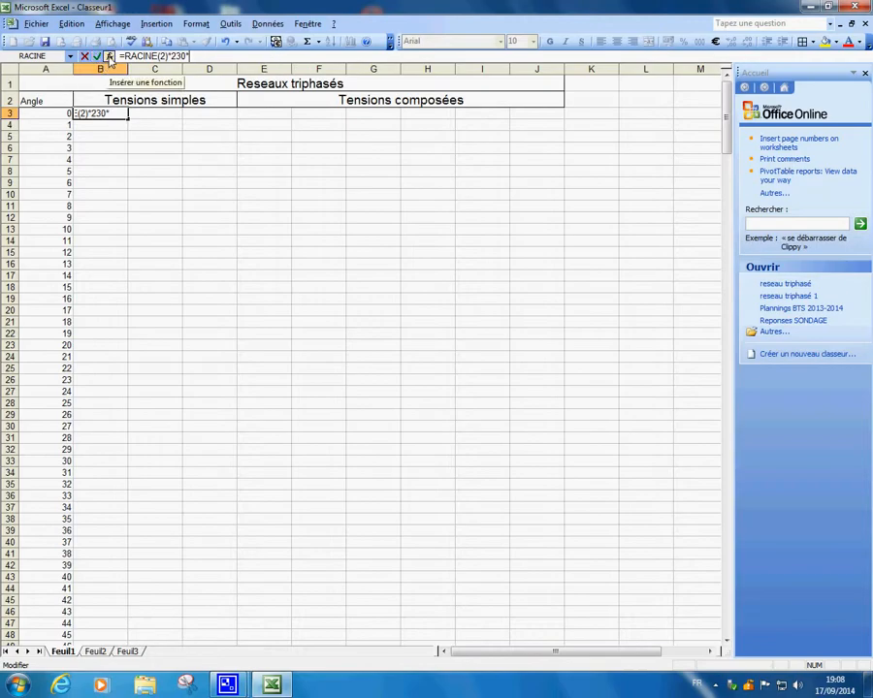
left_click(110, 57)
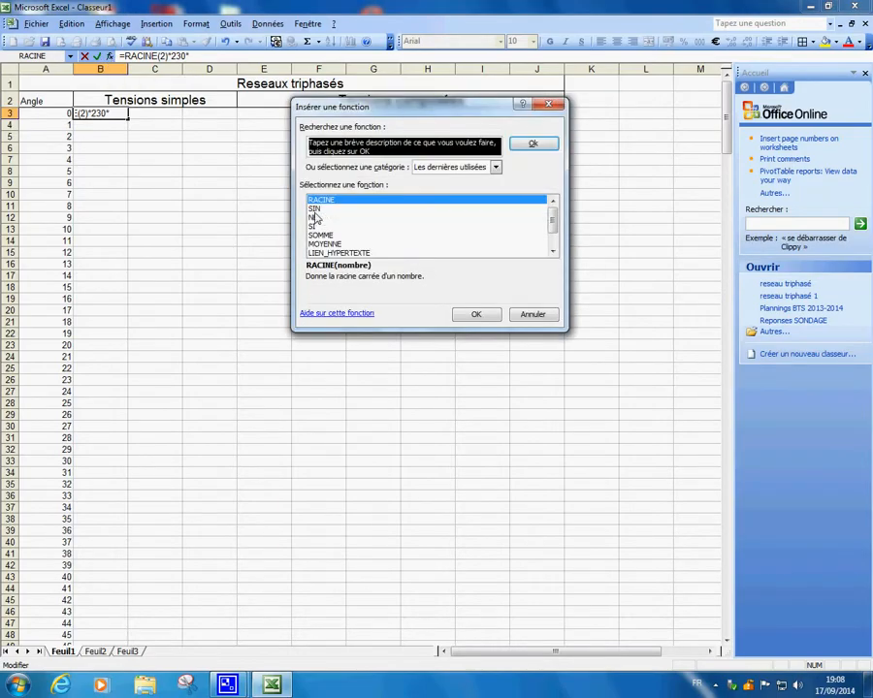
left_click(316, 210)
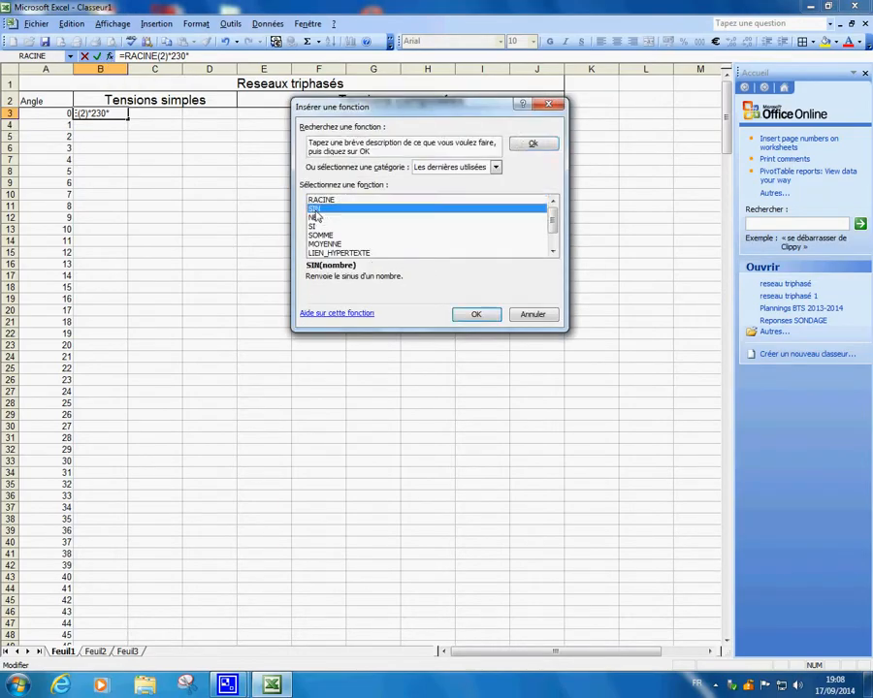
left_click(477, 316)
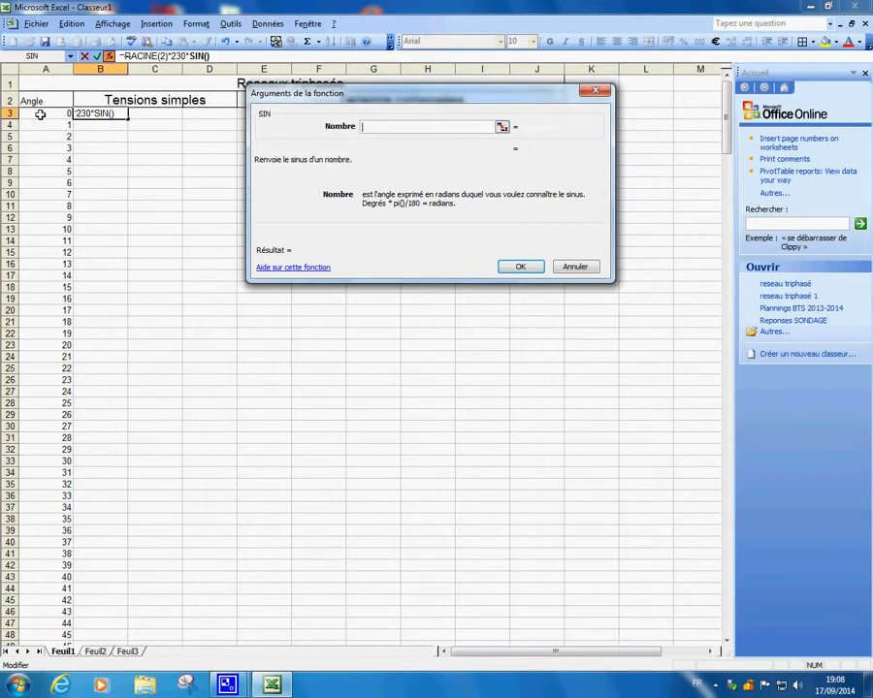
- Set the SIN argument in B3 to A3*pi()/180 and validate the formula
left_click(40, 115)
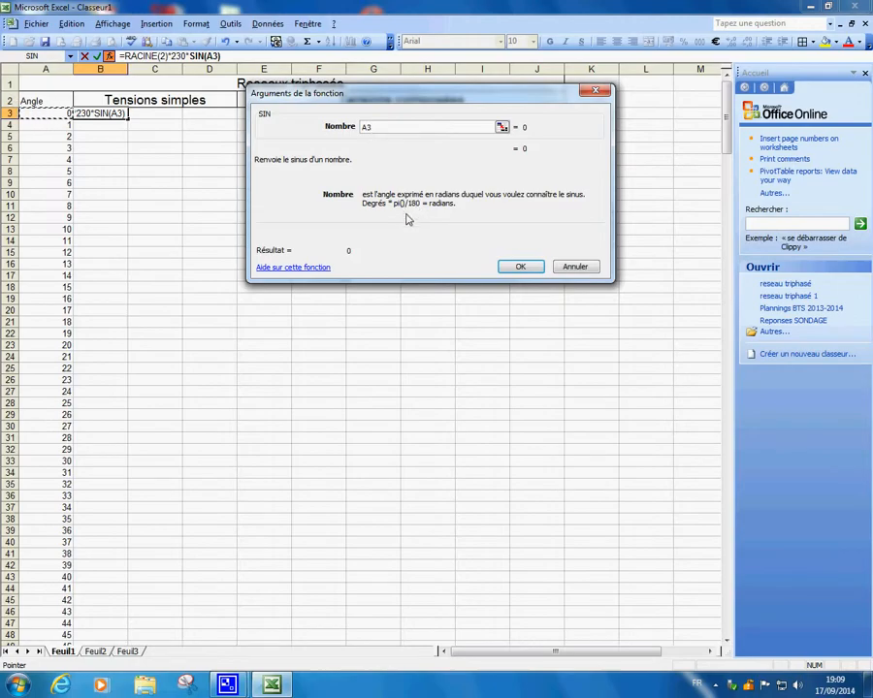
type("*pi())")
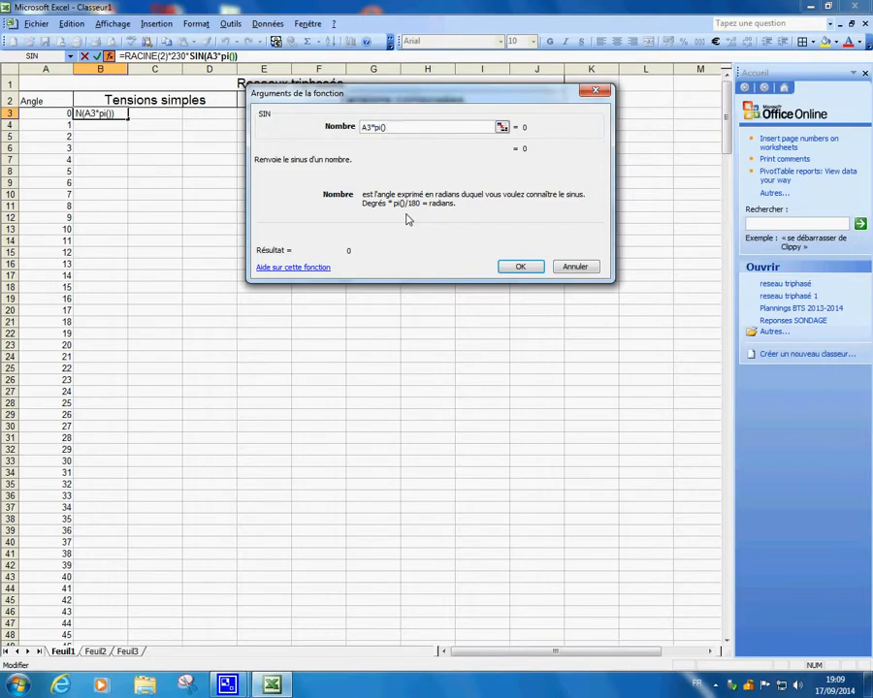
type("/")
type("180")
left_click(519, 268)
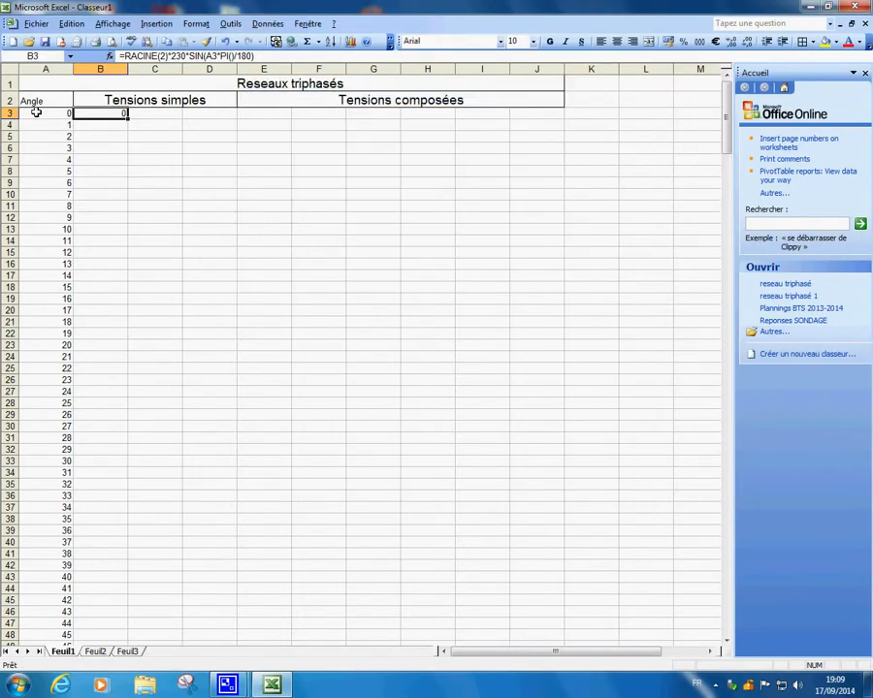
- Fill the B3 formula down the column to B363, alongside the 360-degree angle
left_click(125, 147)
left_click(114, 115)
left_click_drag(127, 119, 114, 215)
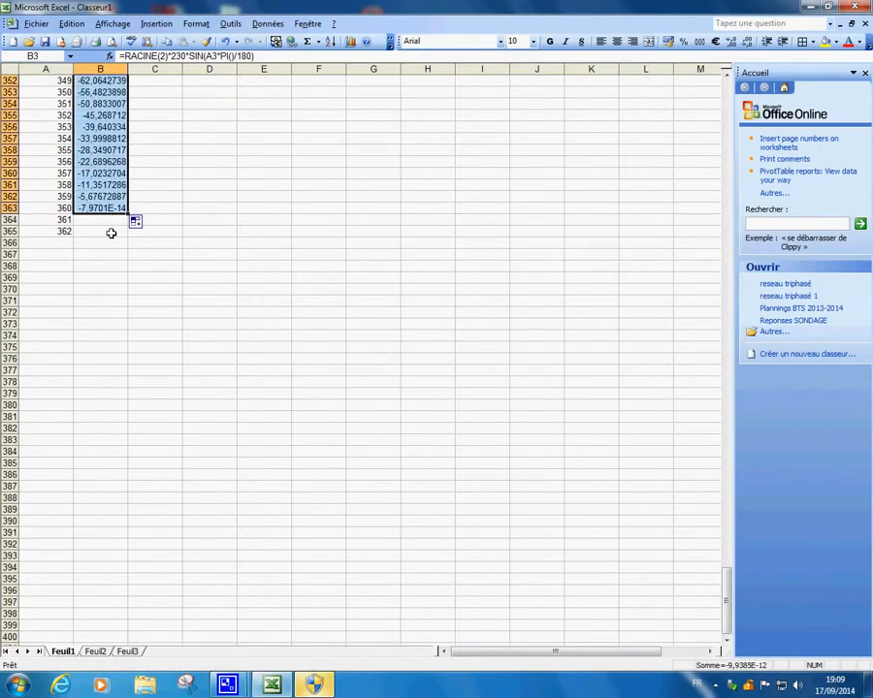
- Delete the surplus angles 361 and 362 from cells A364 and A365
left_click(63, 221)
key("Delete")
left_click(59, 233)
key("Delete")
- Format B3:B363 with the Nombre category and 0 decimal places
left_click_drag(106, 211, 104, 117)
right_click(115, 120)
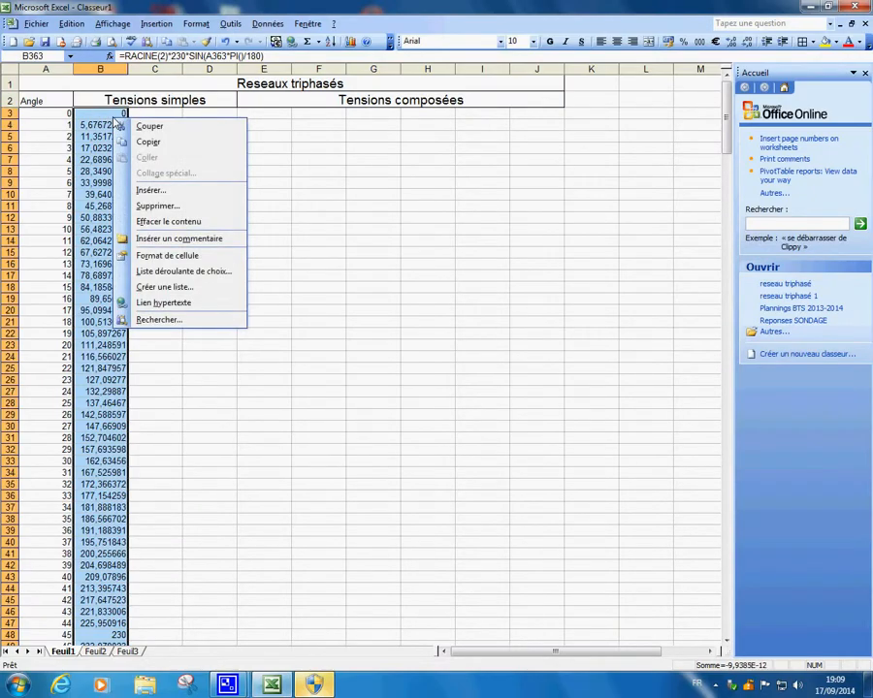
left_click(190, 259)
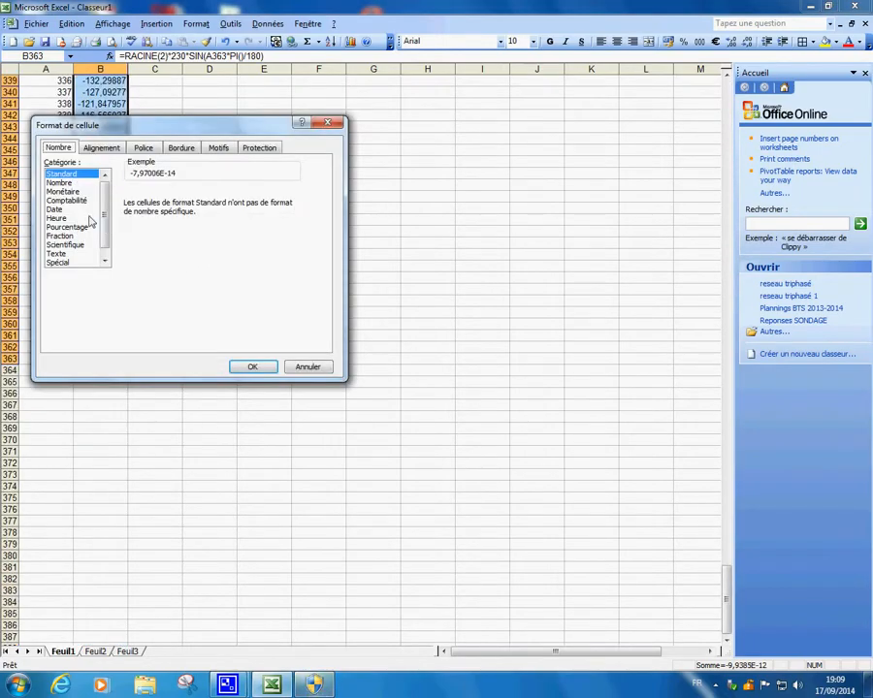
left_click(62, 182)
left_click(257, 198)
left_click(257, 198)
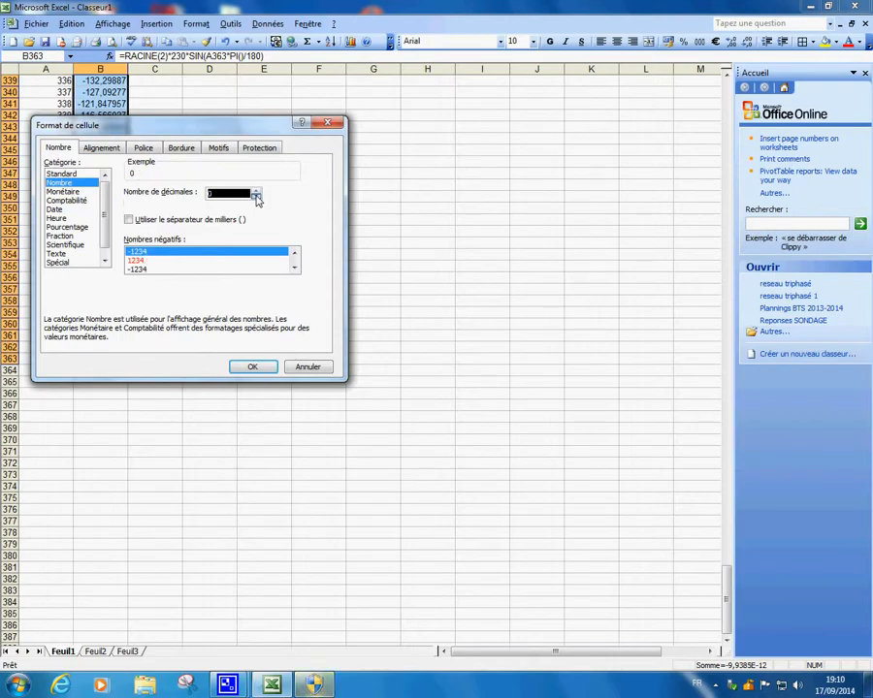
left_click(250, 367)
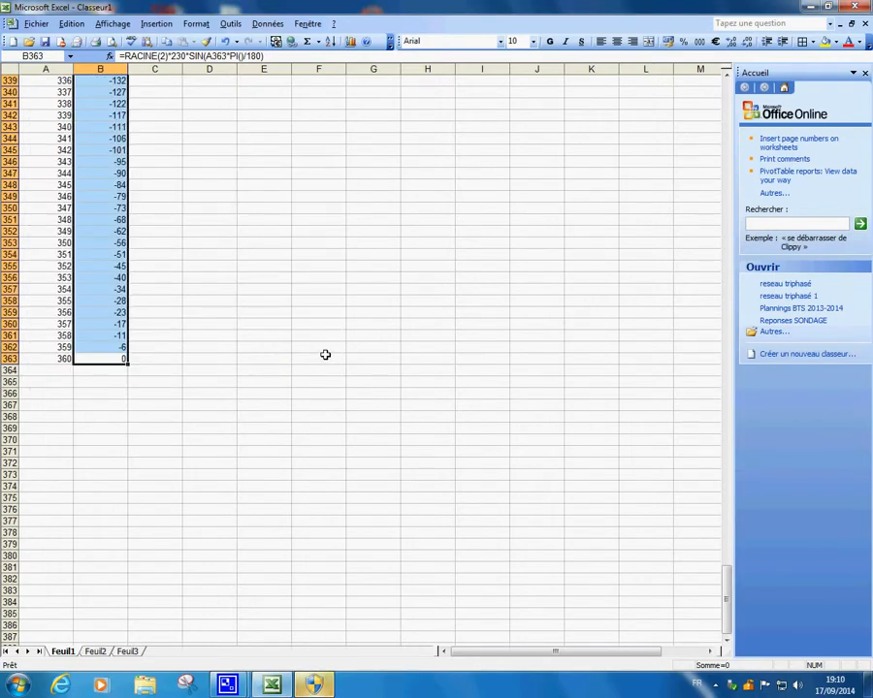
- Review the rounded voltages in column B across the angle range, including those around 90 degrees
scroll(325, 355, "up", 20)
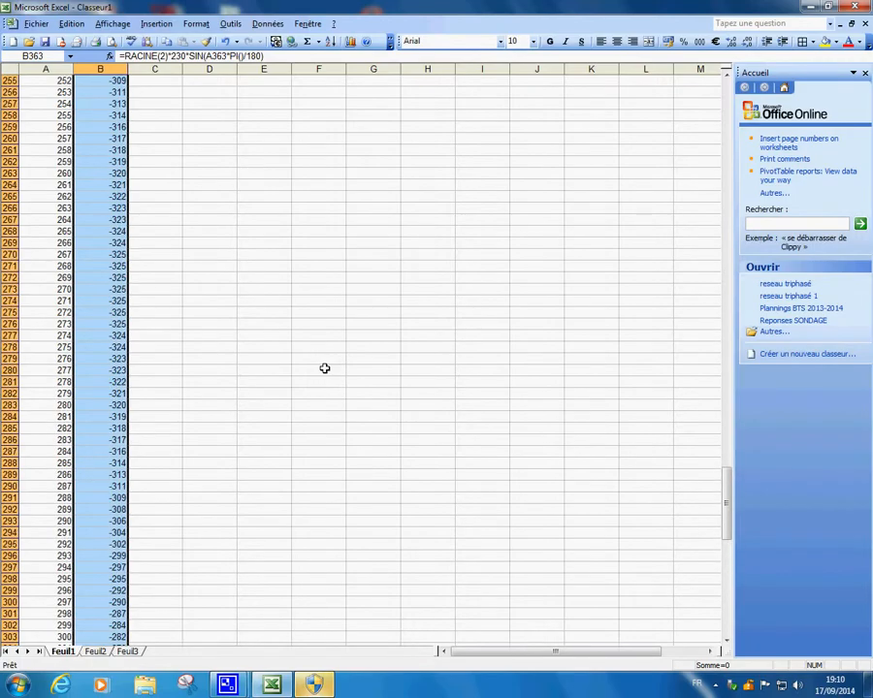
scroll(325, 369, "up", 20)
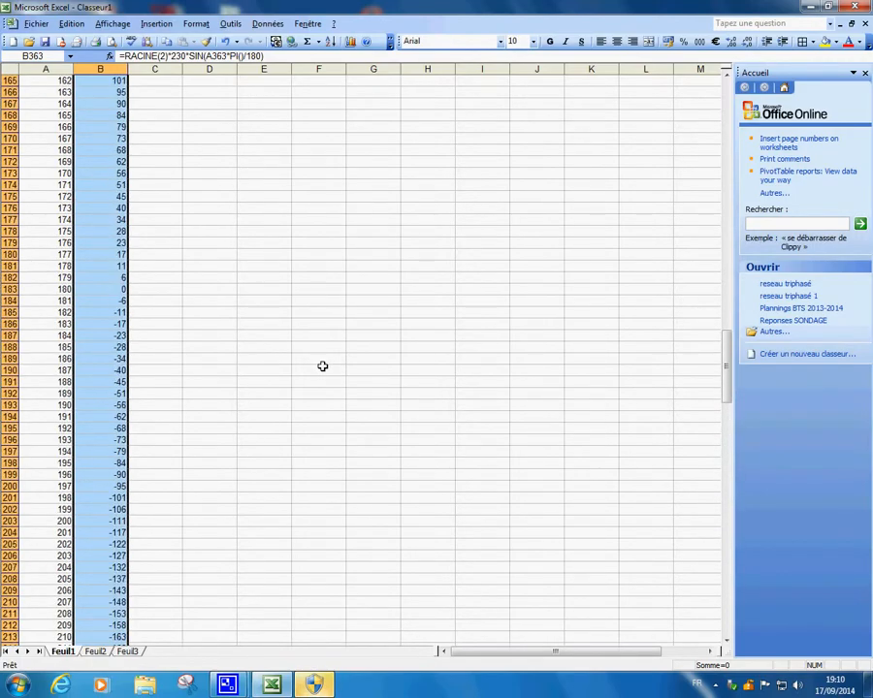
scroll(322, 365, "up", 20)
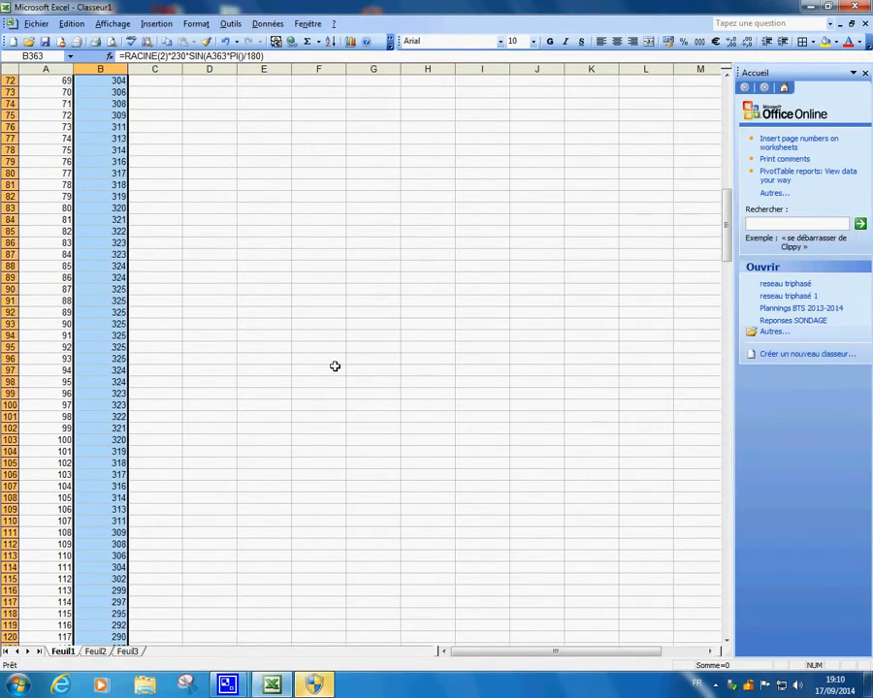
left_click_drag(726, 201, 727, 112)
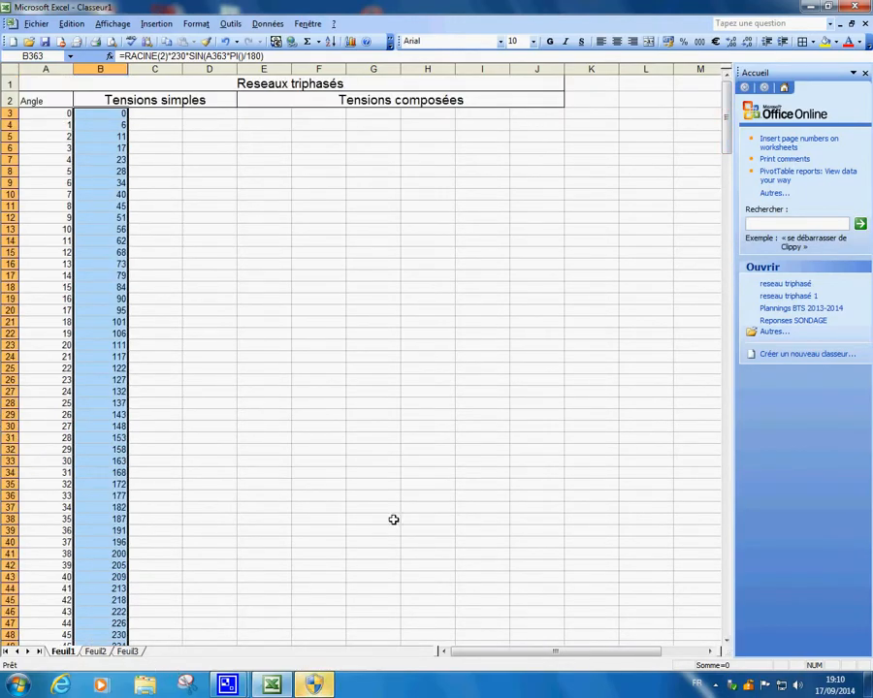
left_click_drag(731, 143, 727, 236)
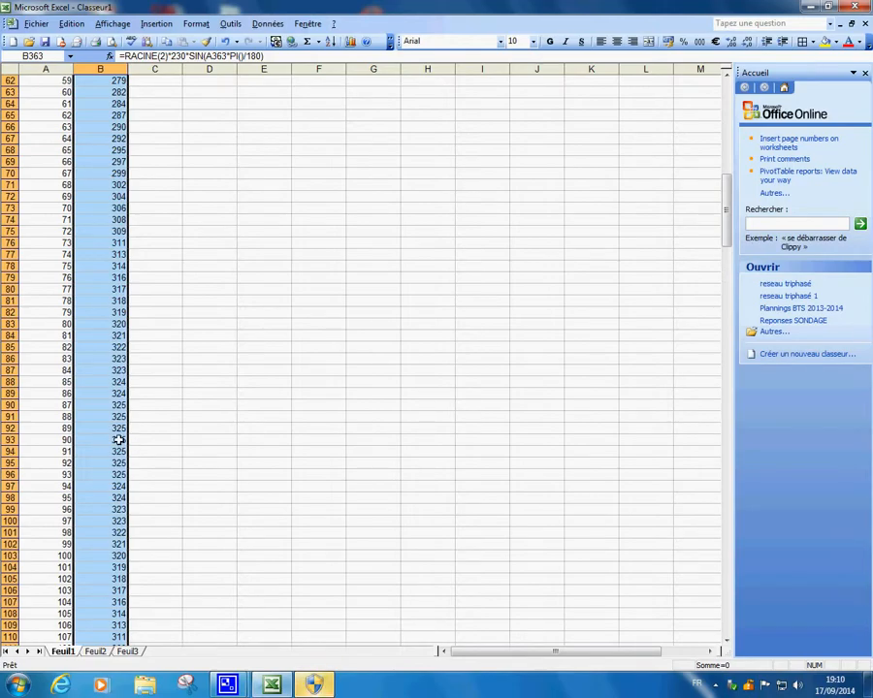
- Rename the Feuil1 sheet as "calculs"
right_click(63, 655)
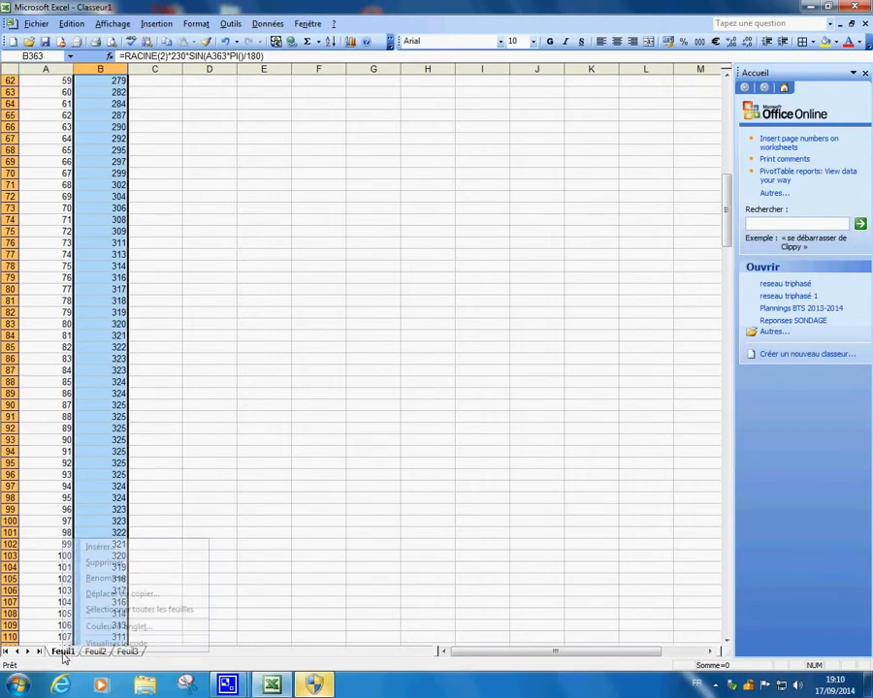
left_click(119, 576)
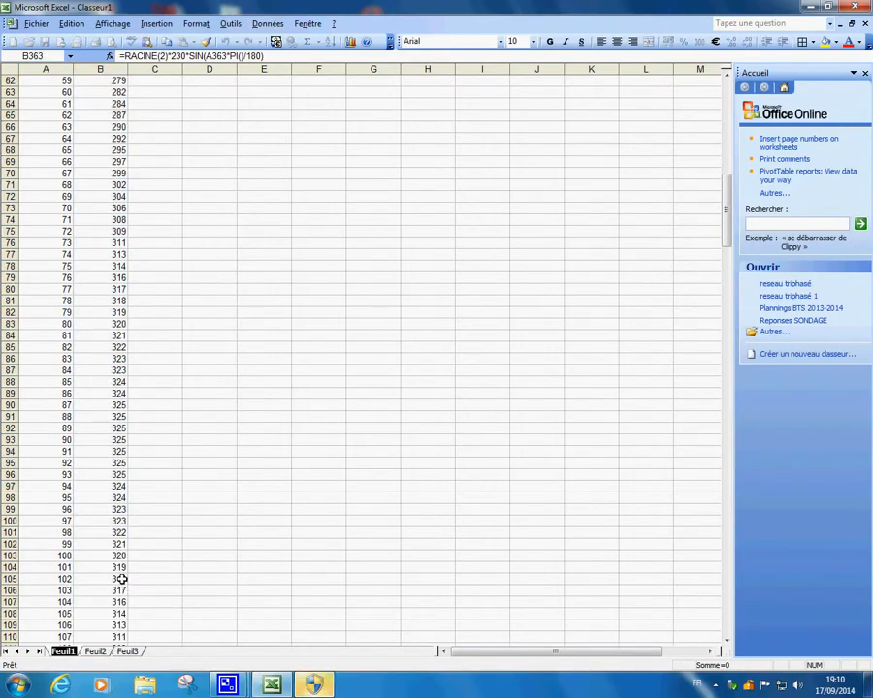
type("ca")
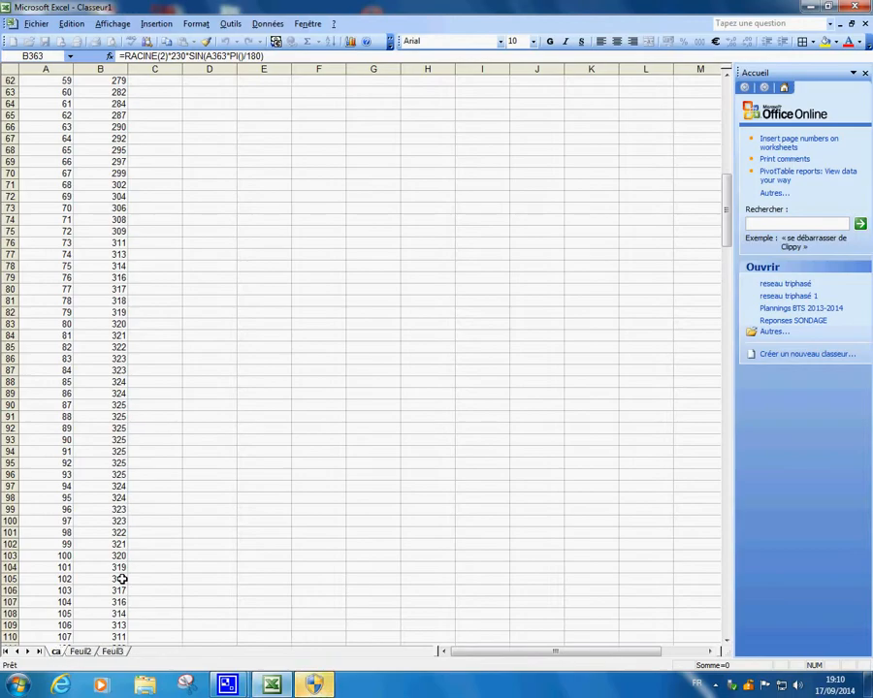
type("lculs")
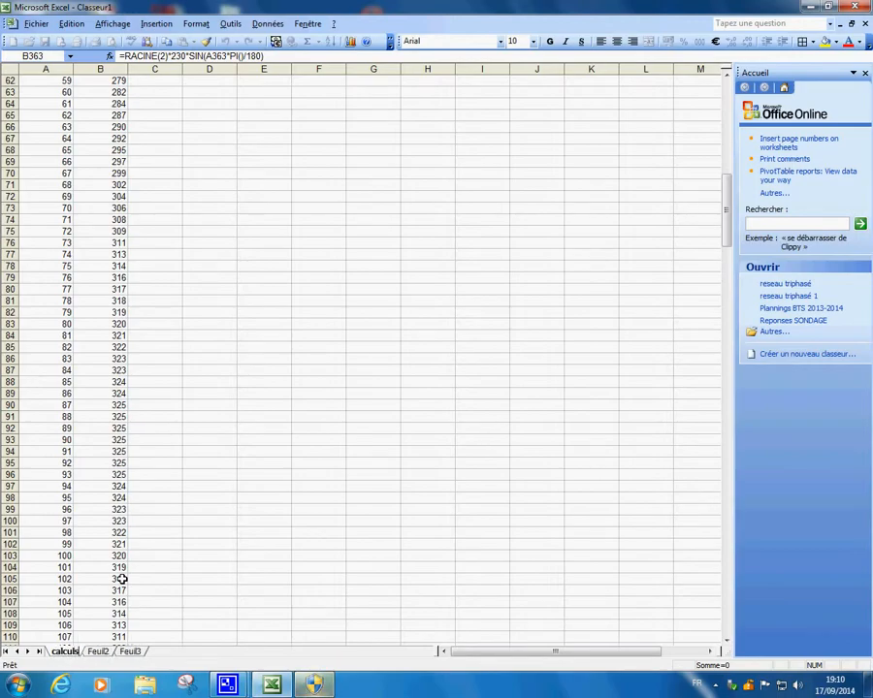
- Rename the Feuil2 sheet as "graphique"
left_click(101, 652)
right_click(101, 653)
left_click(137, 579)
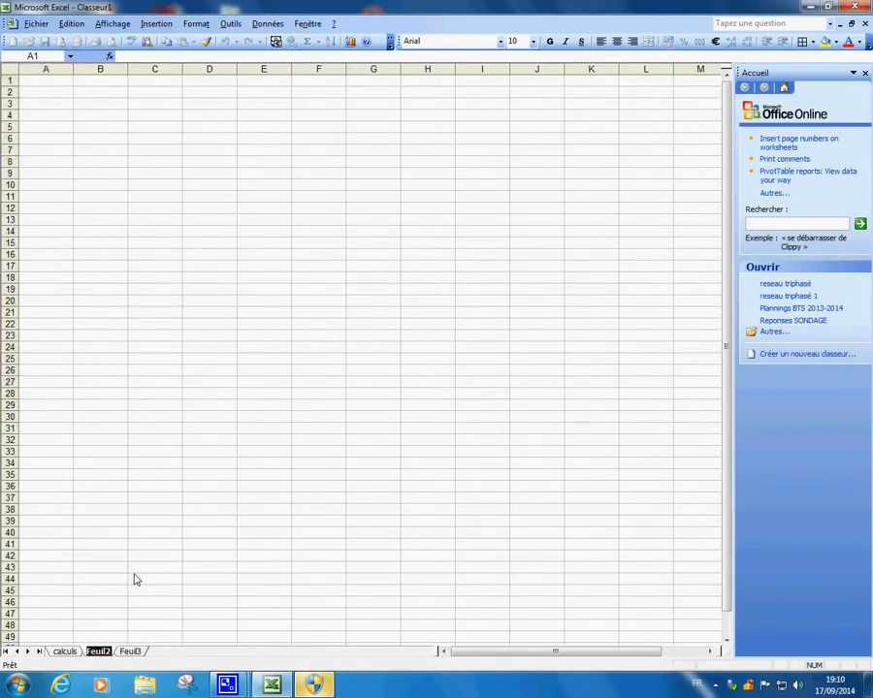
type("grap")
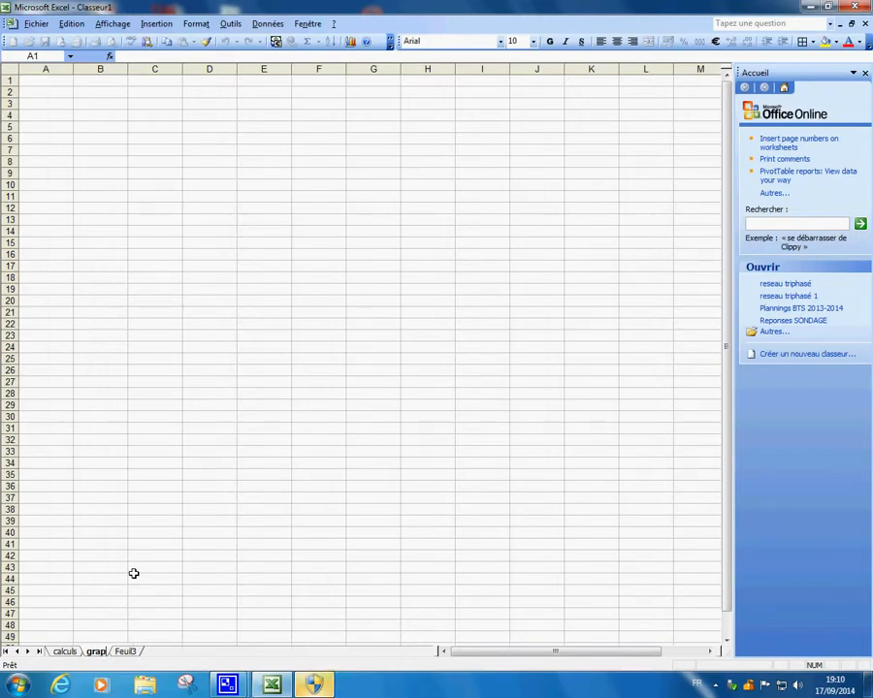
type("hique")
left_click(141, 602)
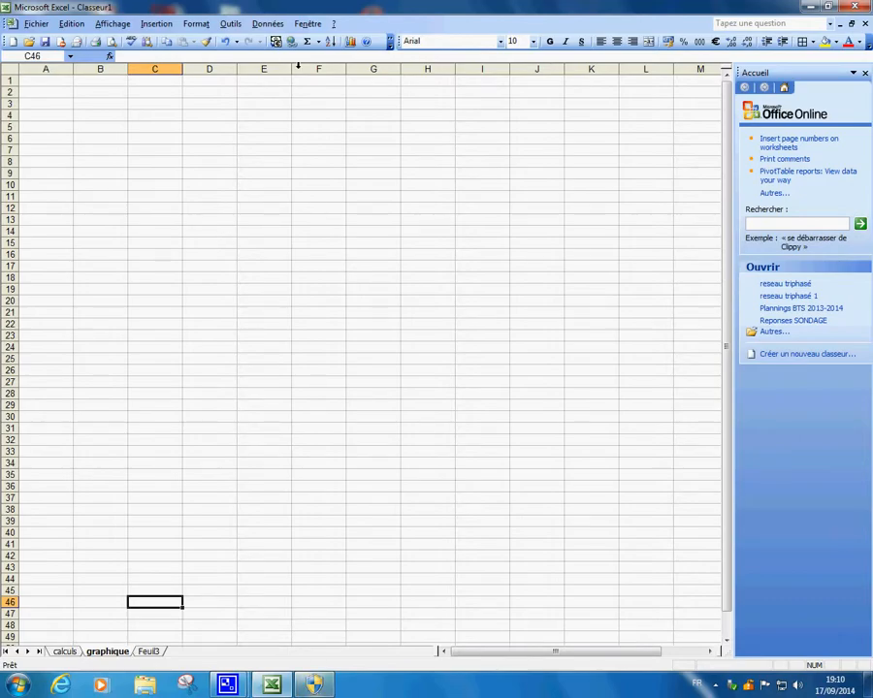
- Start a Courbes chart with markers at each point on the graphique sheet and proceed to its source data
left_click(351, 43)
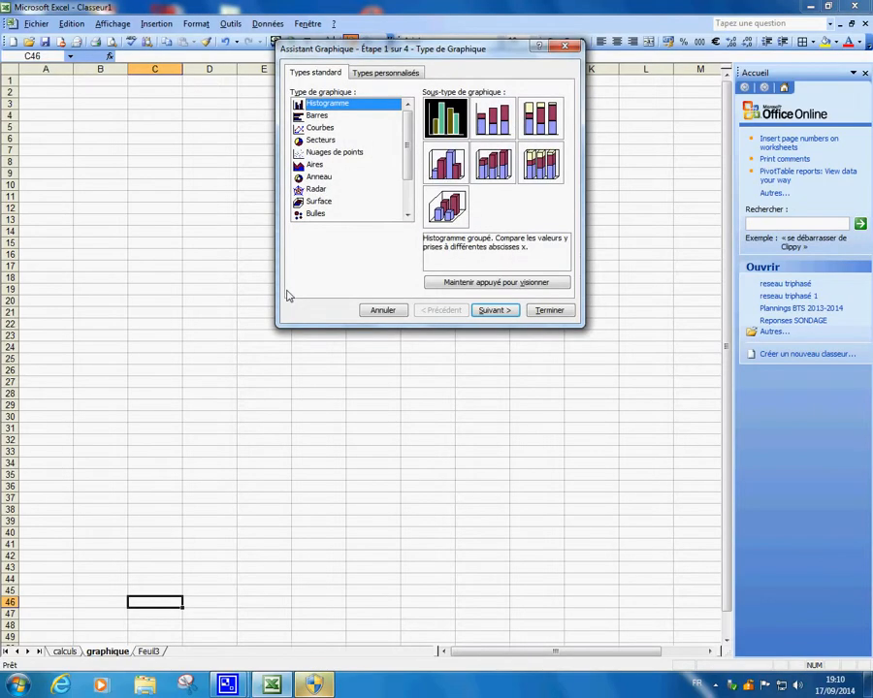
left_click(317, 128)
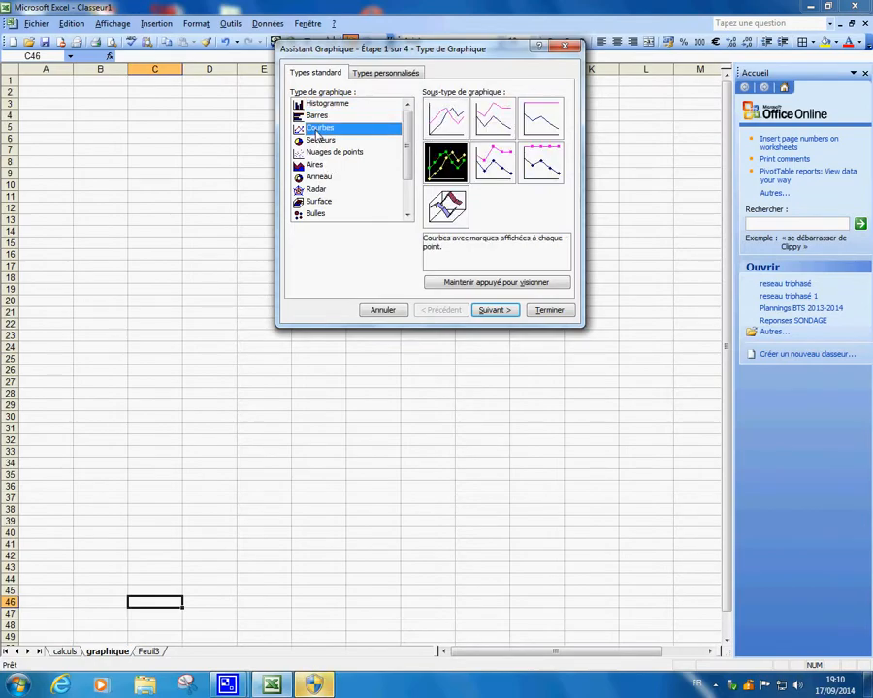
left_click(494, 311)
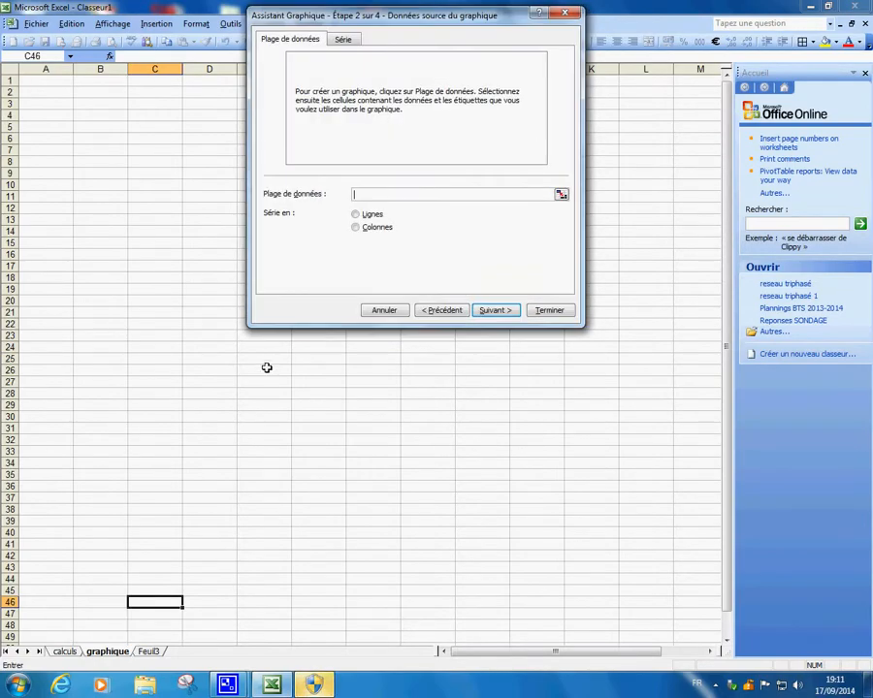
left_click_drag(443, 25, 542, 113)
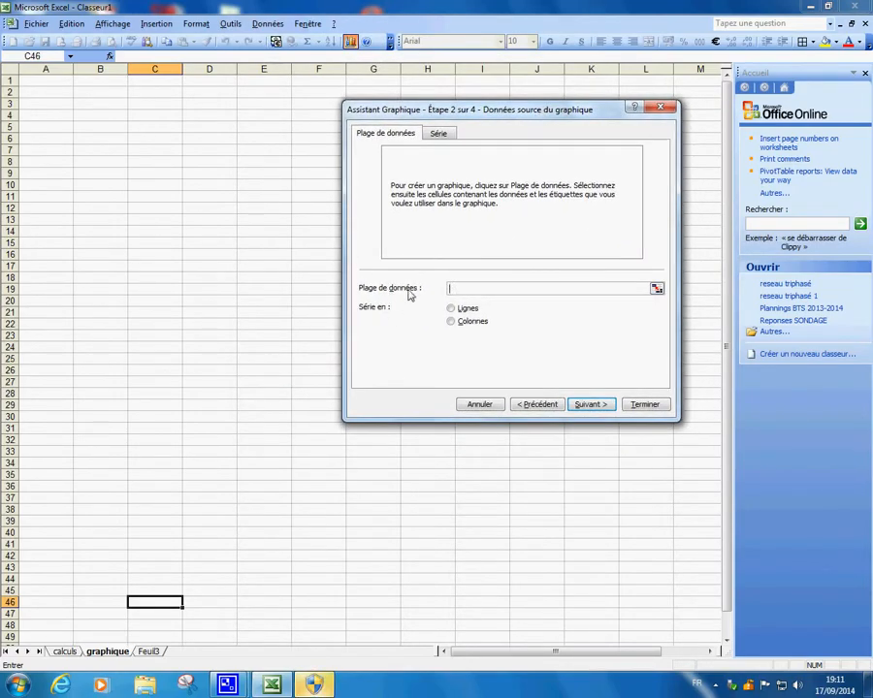
- Set the chart's data range to B3:B363 of the calculs sheet
left_click(65, 653)
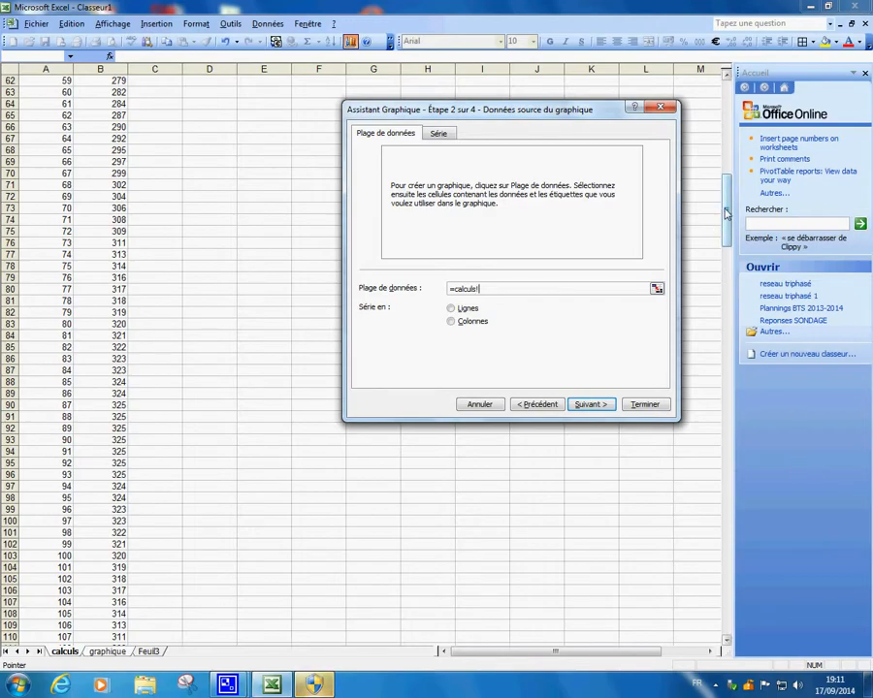
scroll(715, 234, "up", 20)
left_click_drag(101, 114, 109, 609)
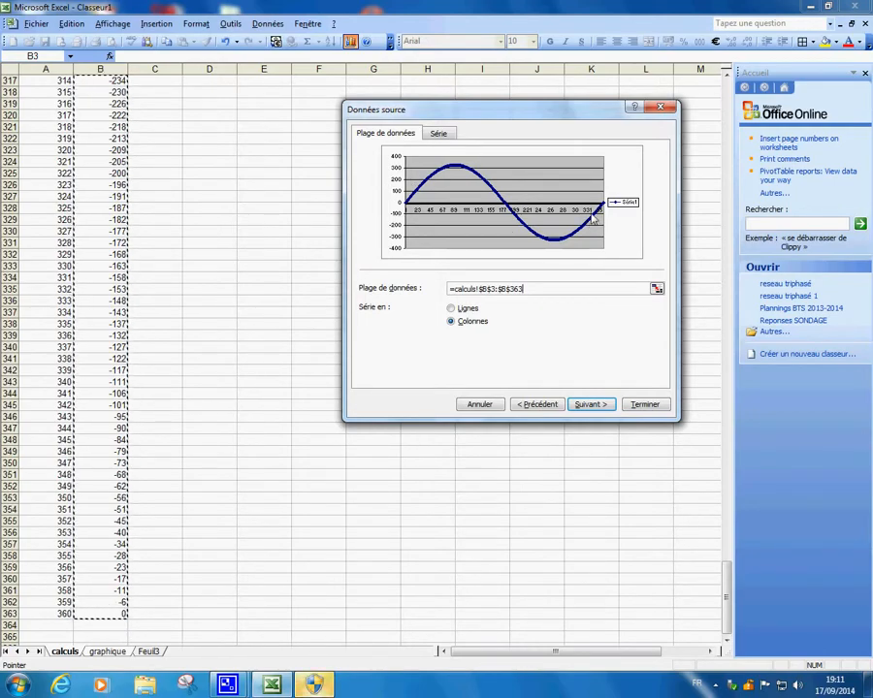
- Name the chart's data series "tensions simples", check the chart options preview and return to the series settings
left_click(434, 136)
left_click(554, 293)
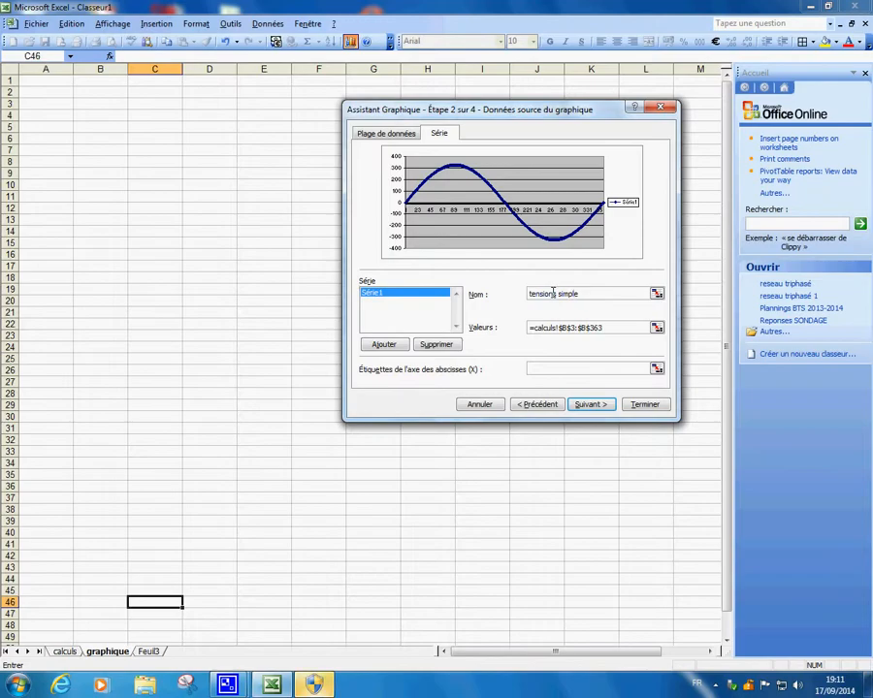
left_click(592, 404)
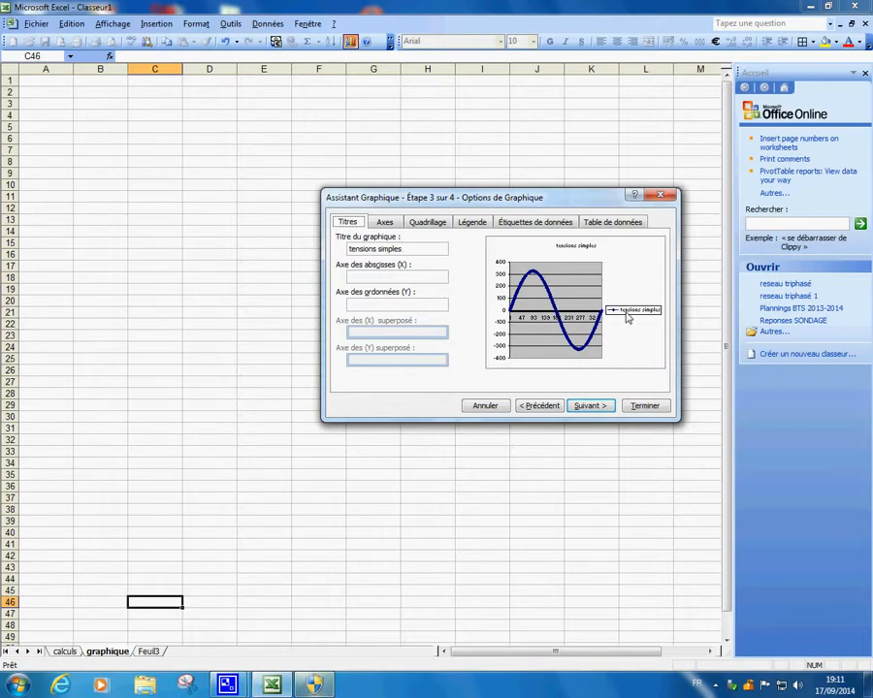
left_click(539, 407)
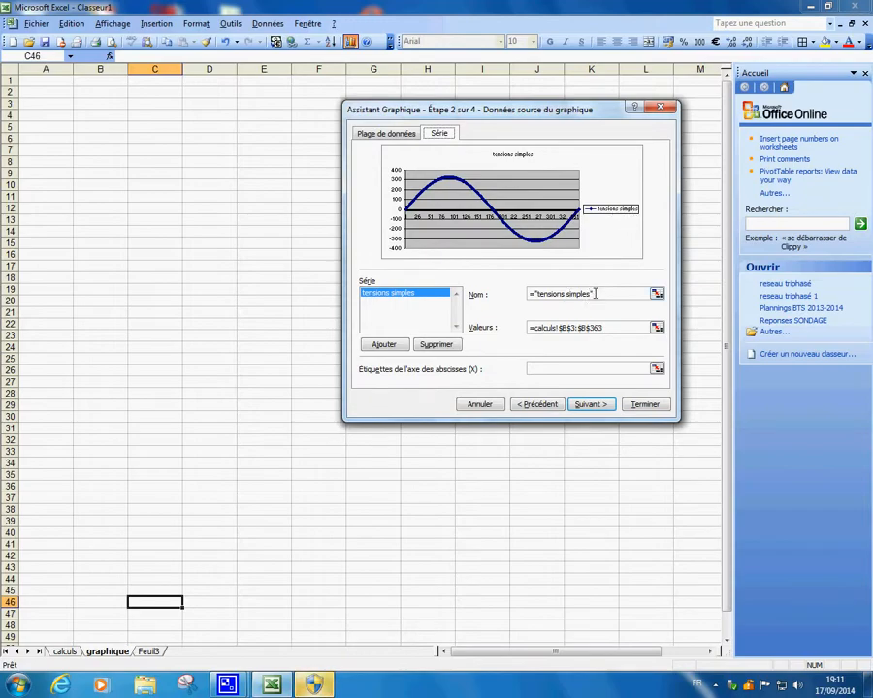
- Rename the chart's data series as "tension V1" and proceed to the chart options
left_click_drag(596, 293, 531, 291)
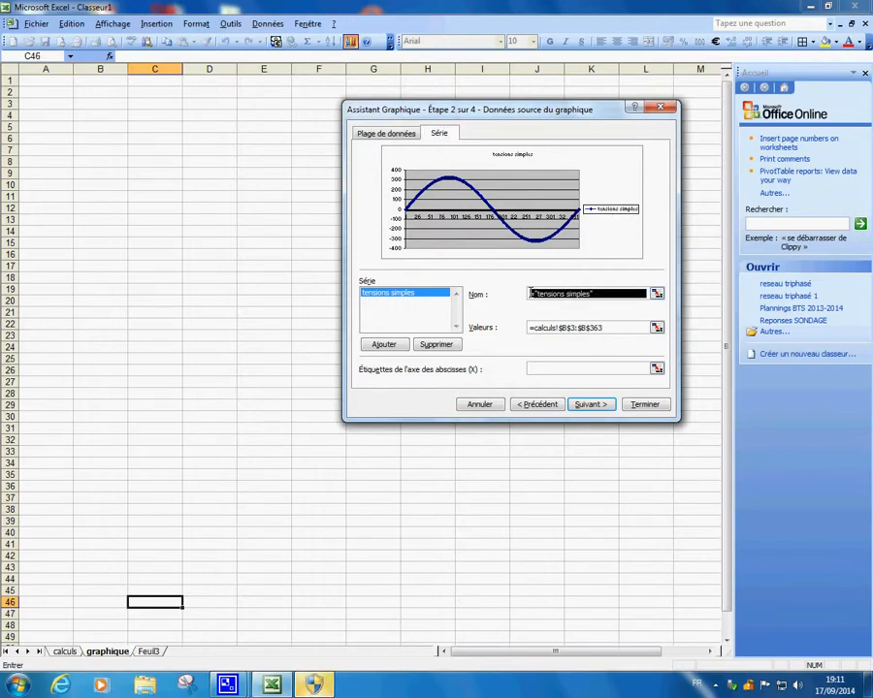
key("BackSpace")
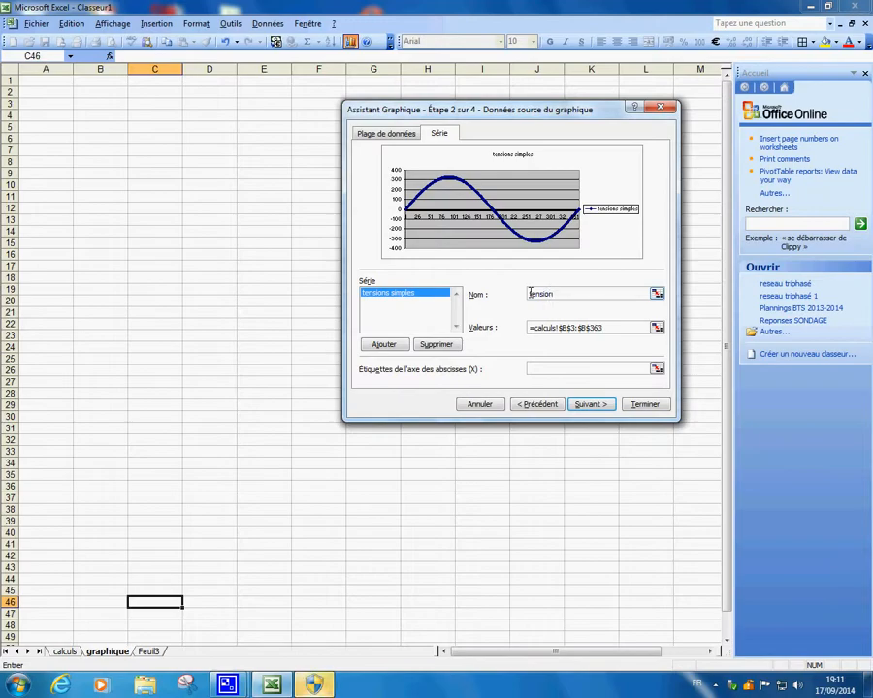
left_click(590, 404)
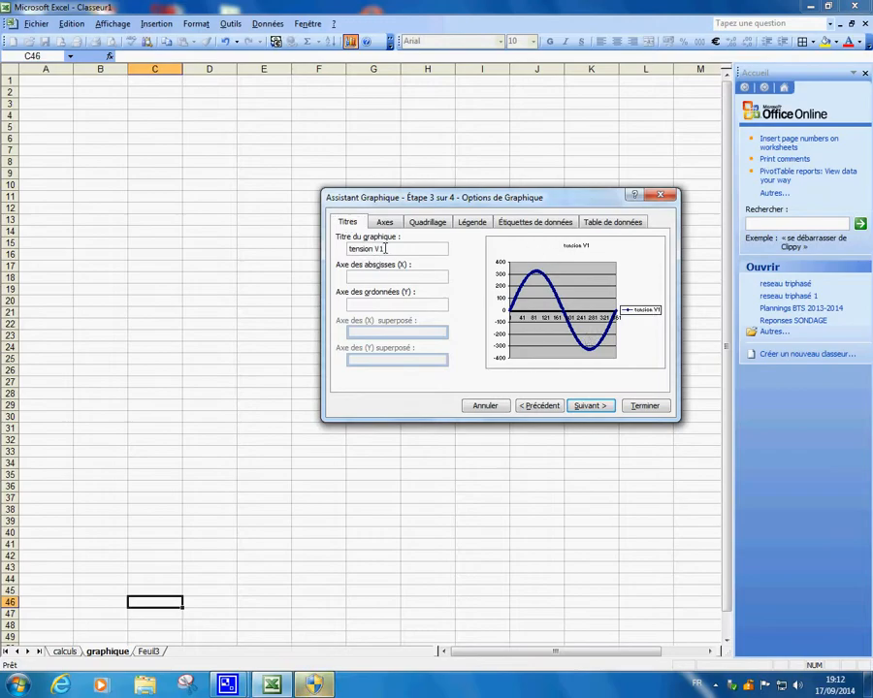
- Title the chart "Tension simple" and label the X axis "Temps" and the Y axis "Amplitude"
left_click_drag(386, 249, 347, 249)
type("te")
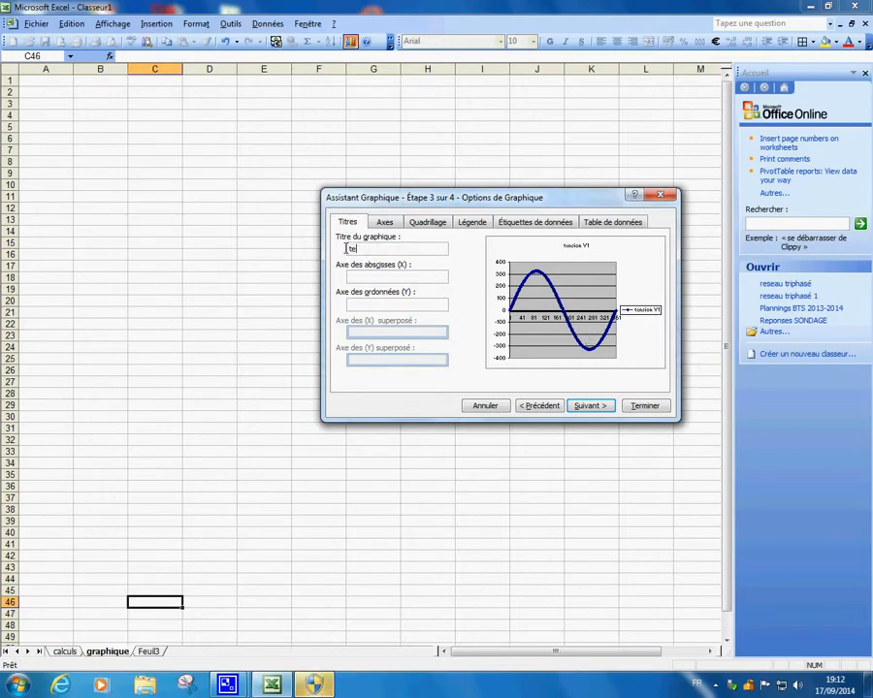
type("nsion simple")
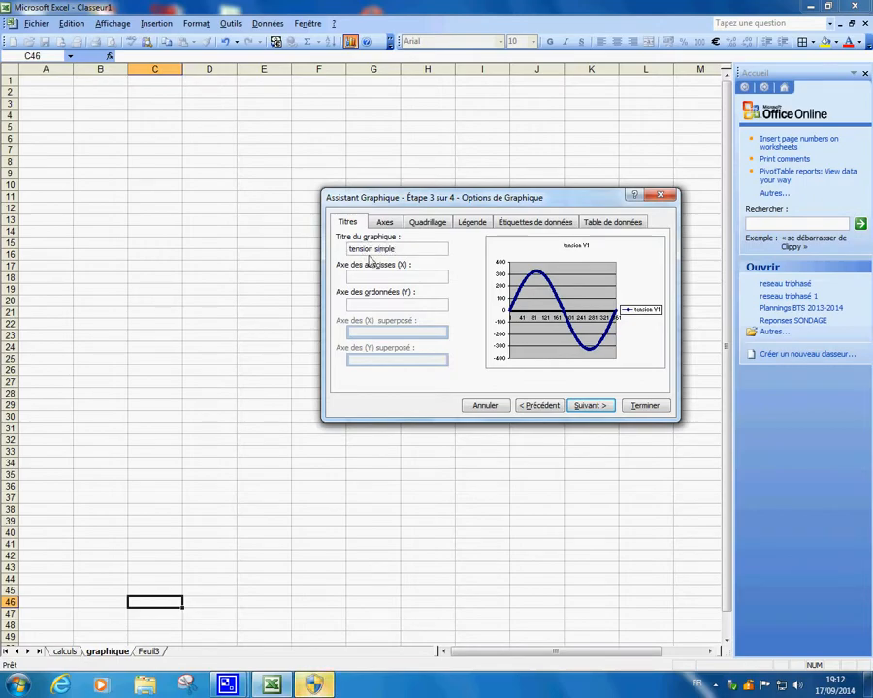
left_click(401, 277)
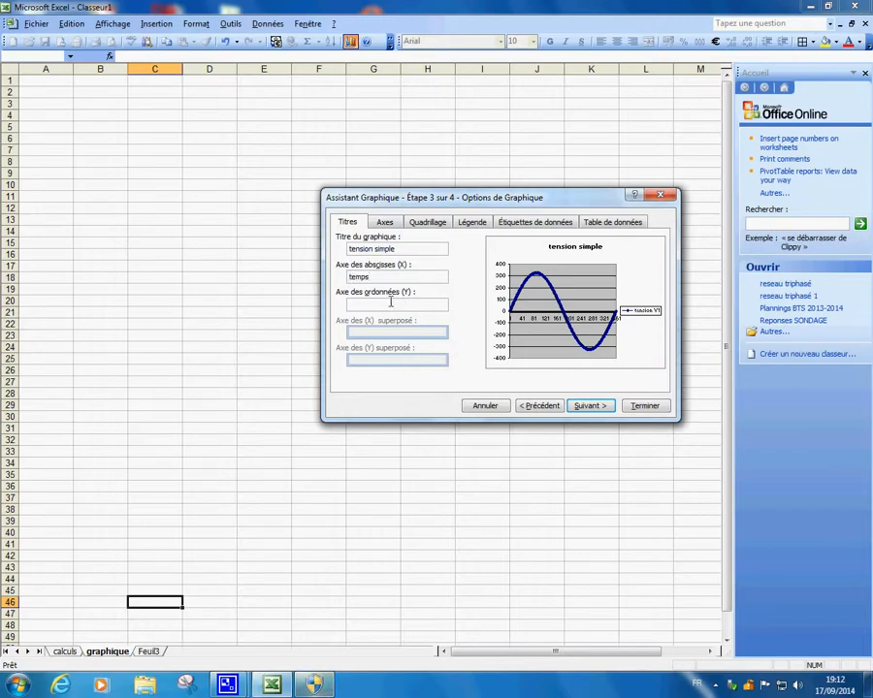
left_click(390, 305)
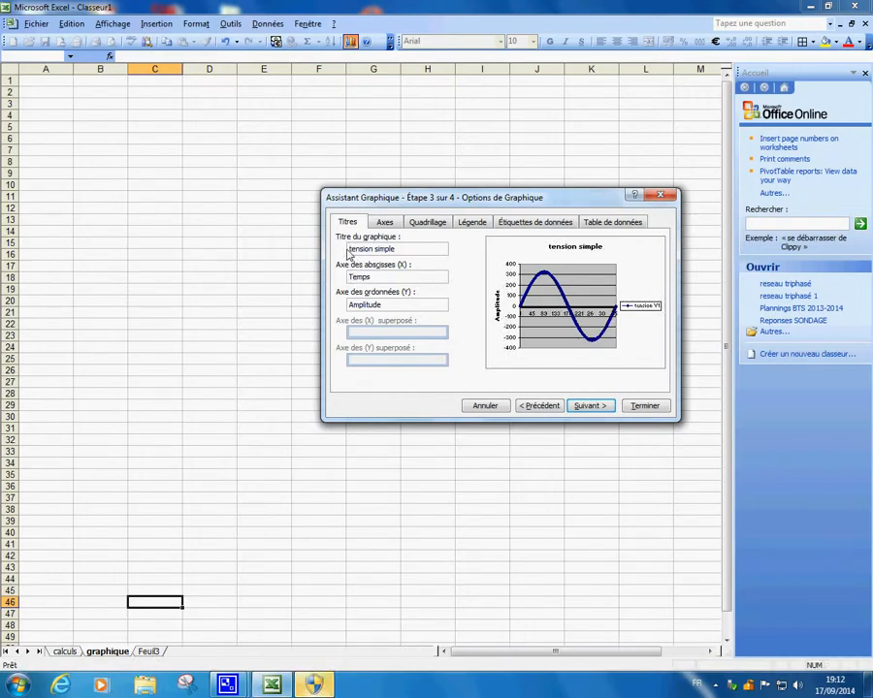
left_click(397, 248)
type("T")
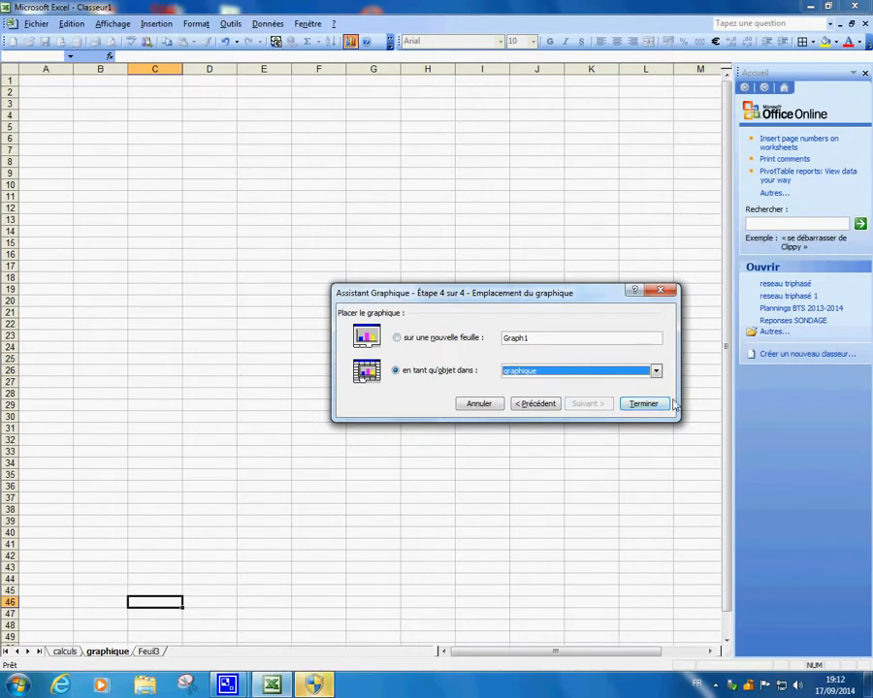
- Place the chart as an object in the graphique sheet, widen it and move it up to about row 6
left_click(643, 405)
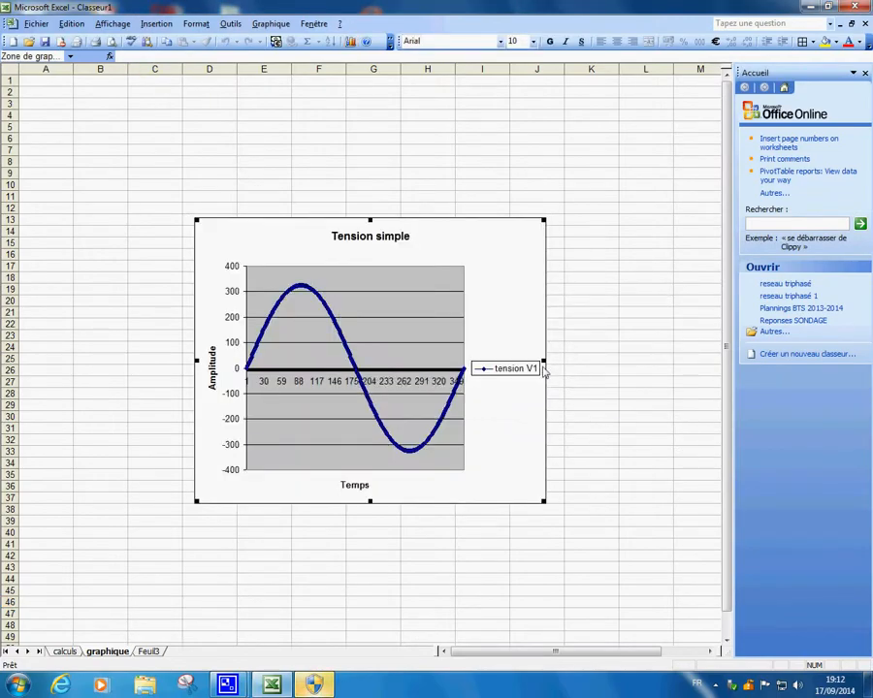
left_click_drag(543, 361, 642, 359)
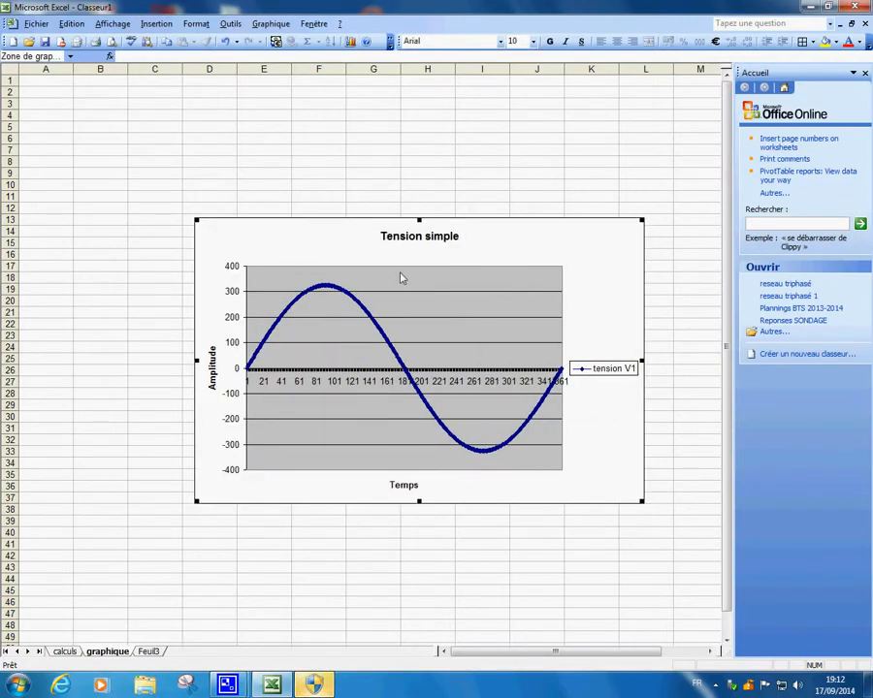
left_click_drag(365, 224, 346, 143)
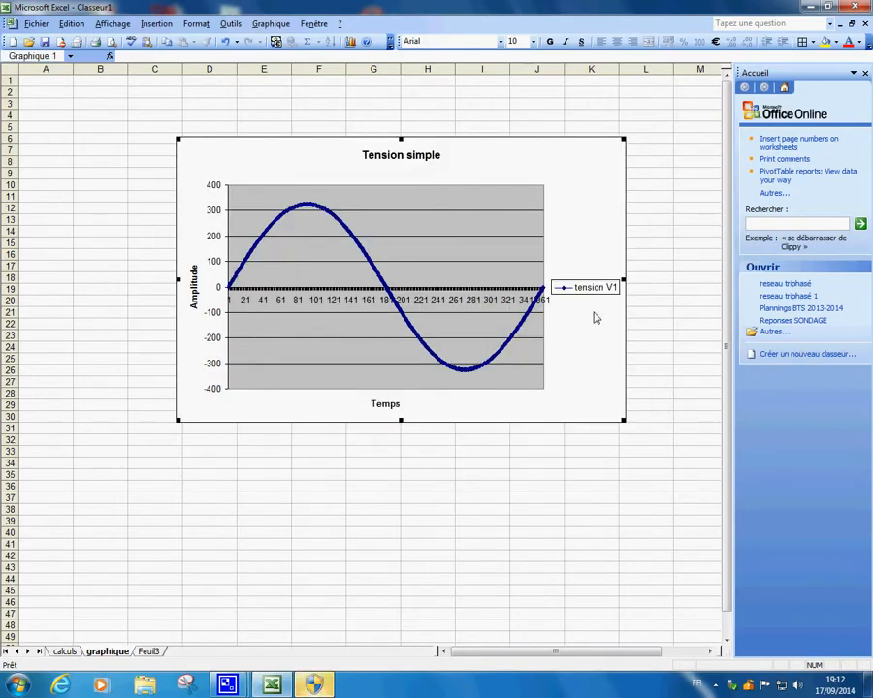
- Insert an empty row above the first data row, row 3, of the calculs sheet
left_click(65, 653)
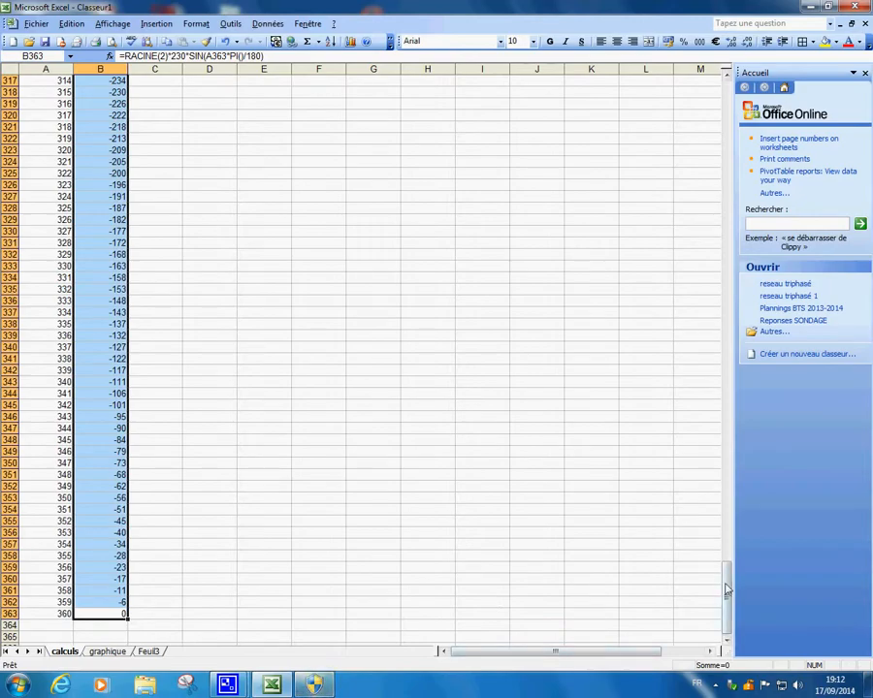
left_click_drag(727, 550, 735, 75)
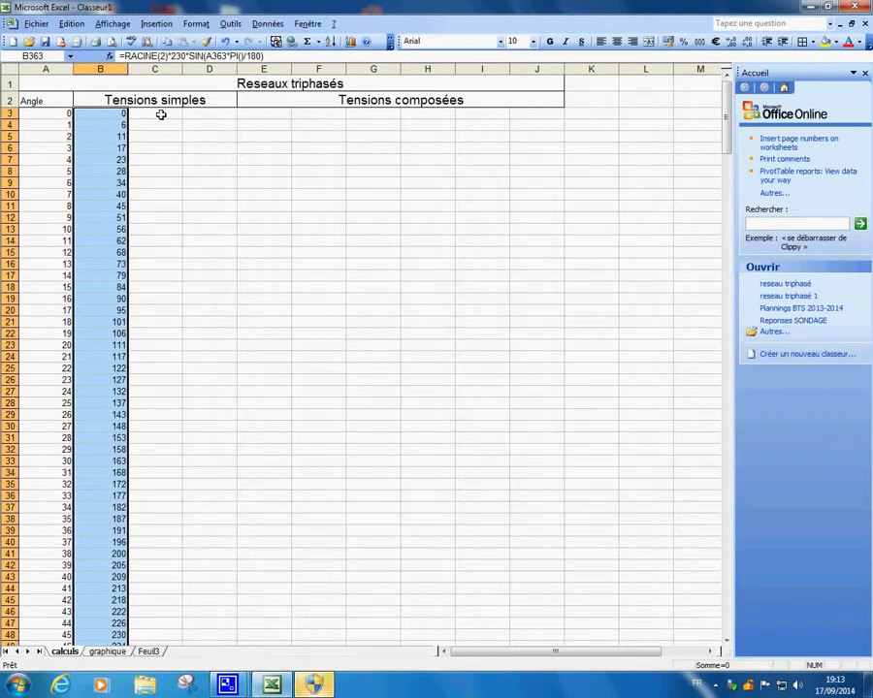
left_click(9, 114)
right_click(10, 113)
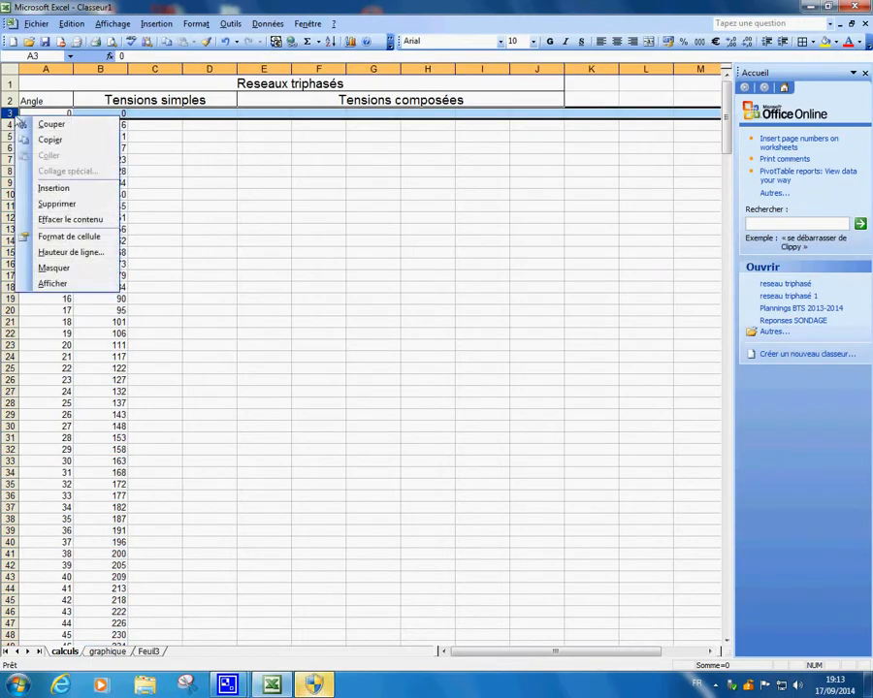
left_click(49, 187)
- Move the "Angle" heading from cell A2 to A3
left_click(53, 100)
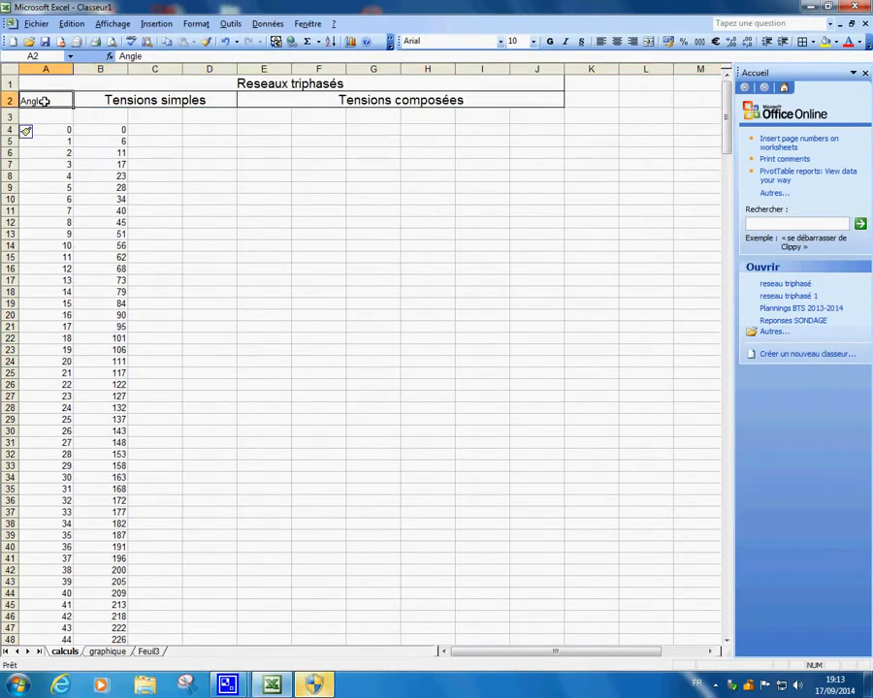
right_click(45, 101)
left_click(50, 111)
right_click(47, 117)
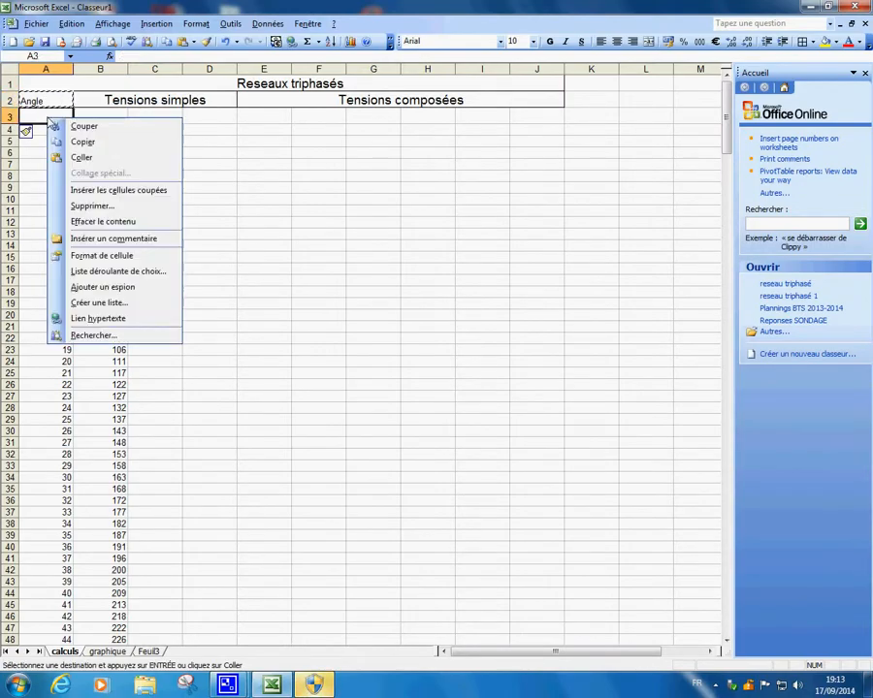
left_click(60, 155)
- Enter the column headings V1, V2 and V3 in cells B3 to D3 under Tensions simples
left_click(99, 116)
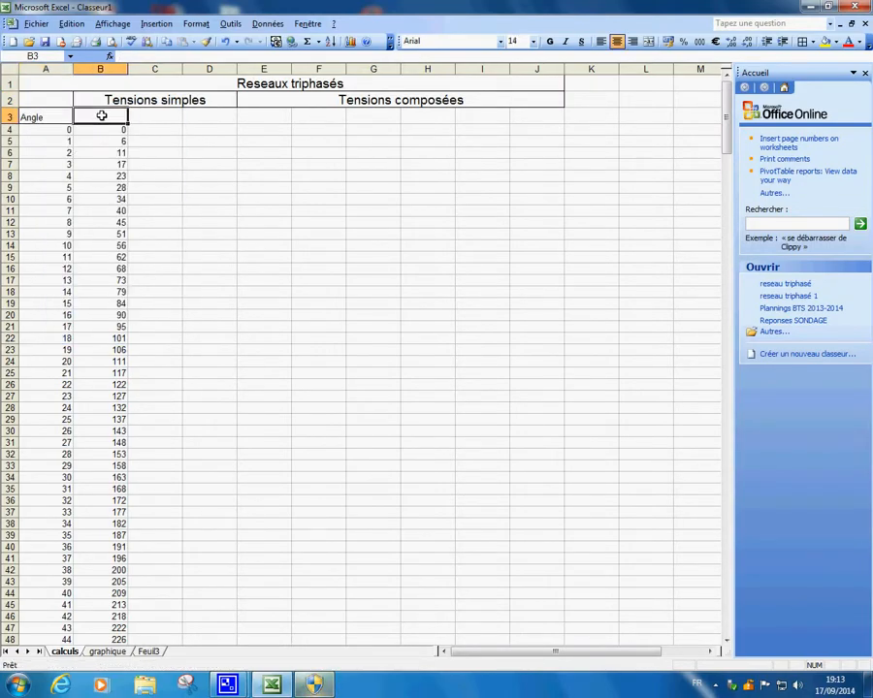
type("V1")
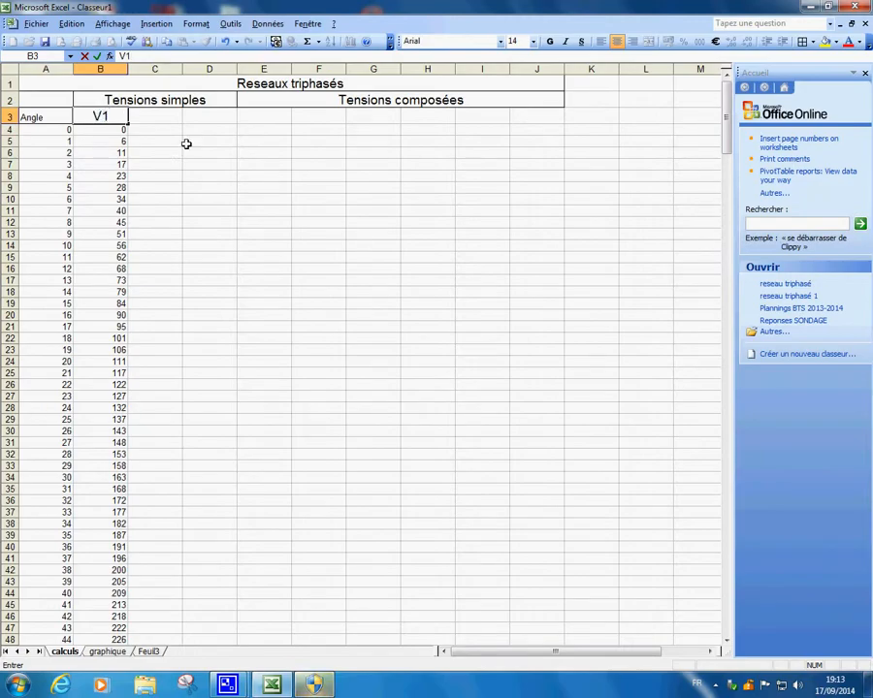
left_click(161, 116)
type("V2")
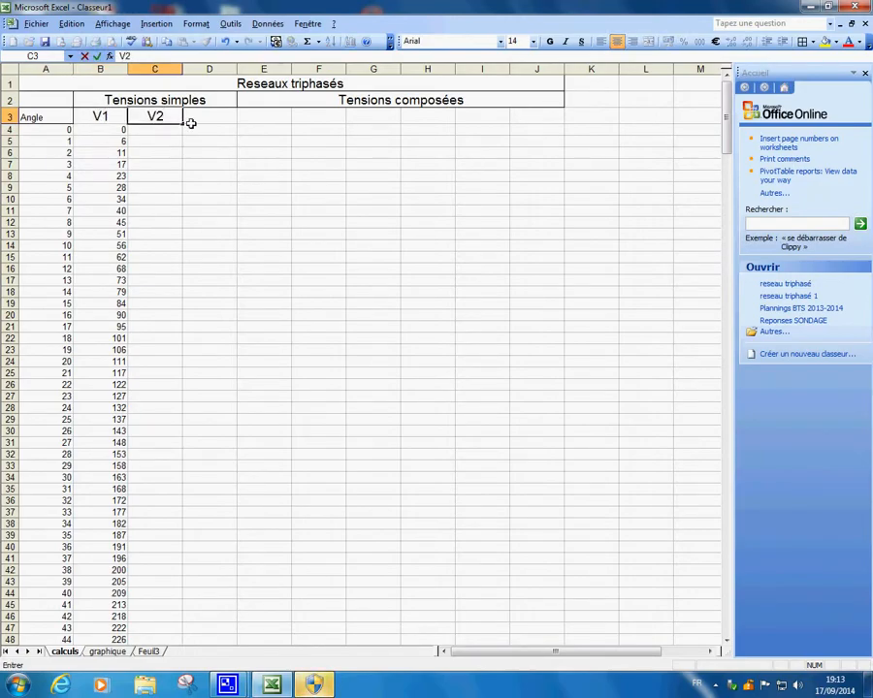
left_click(197, 120)
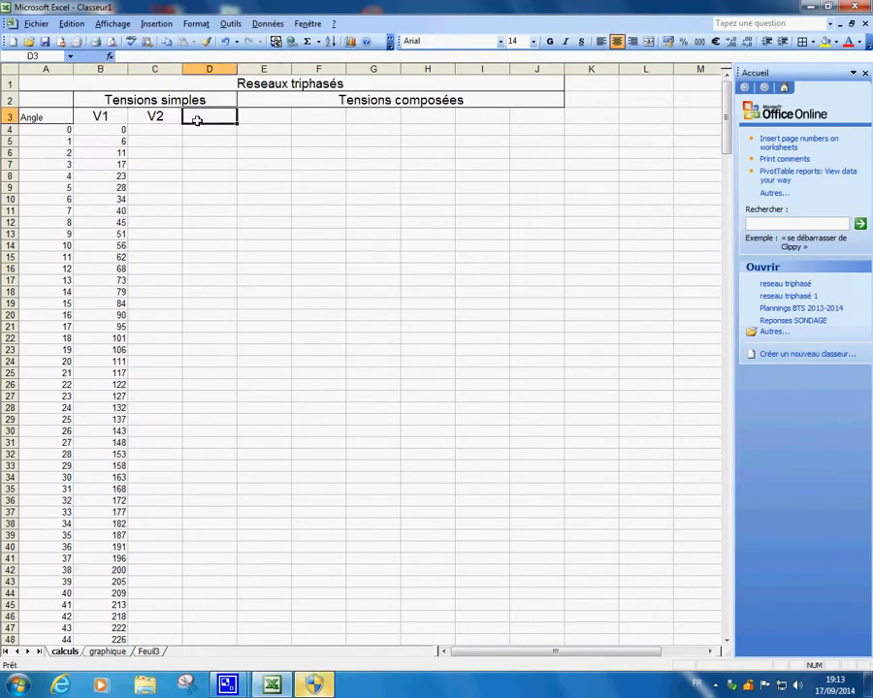
type("V3")
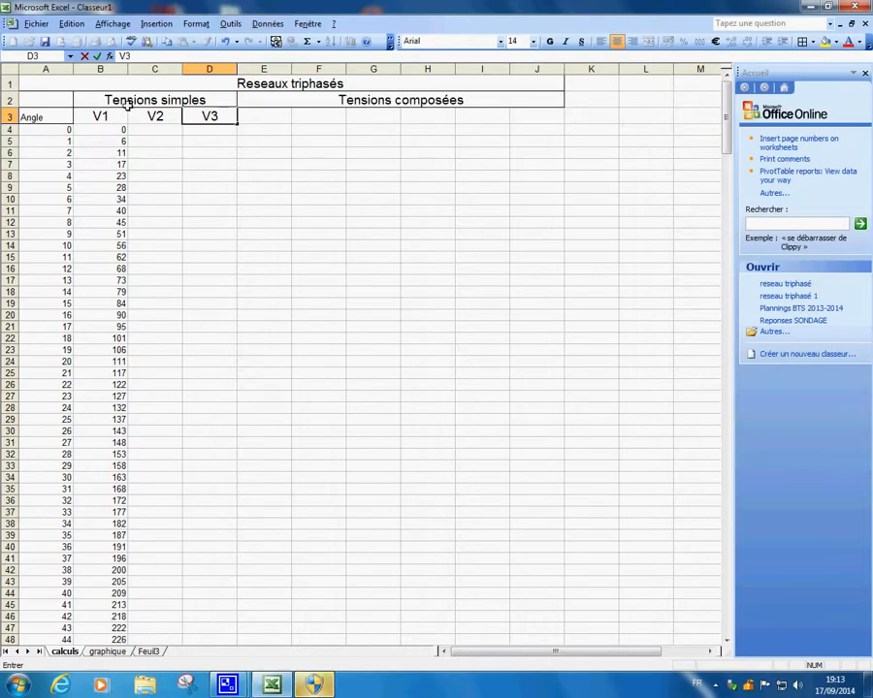
- Apply borders to all cells of A4:B364 and to the V1, V2 and V3 headings in B3:D3
left_click_drag(43, 130, 109, 336)
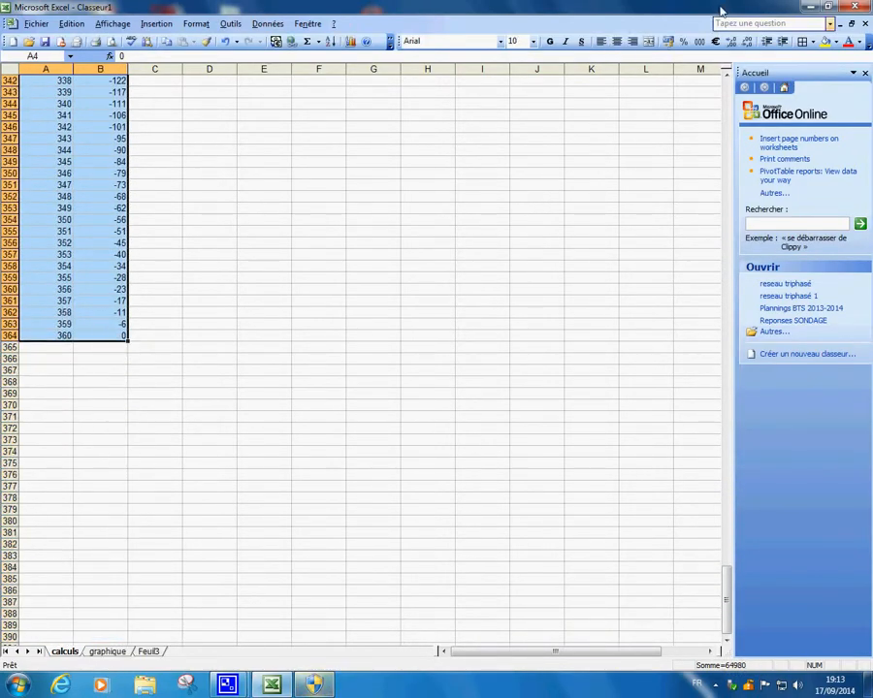
left_click(803, 46)
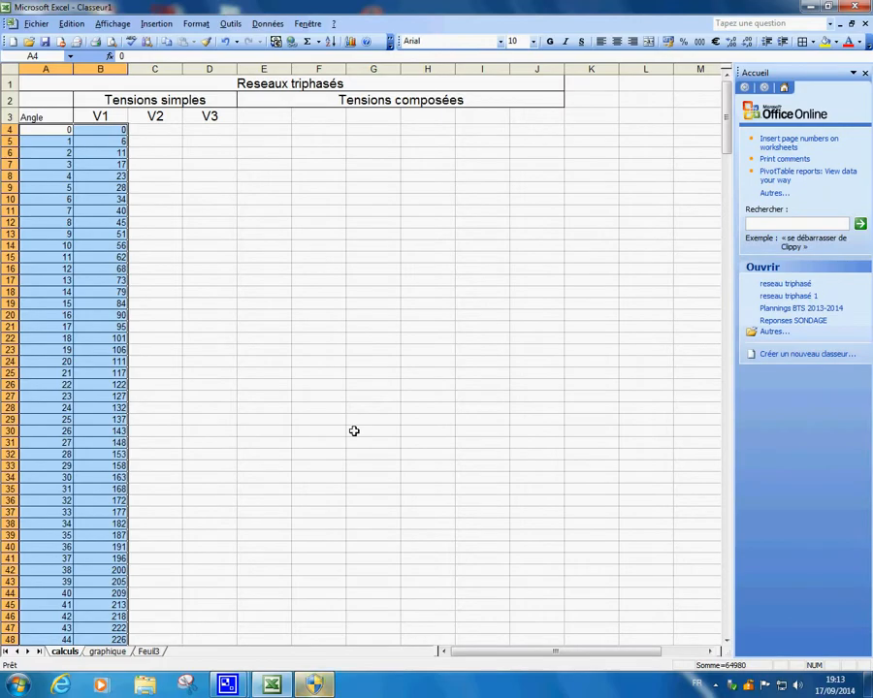
left_click(354, 431)
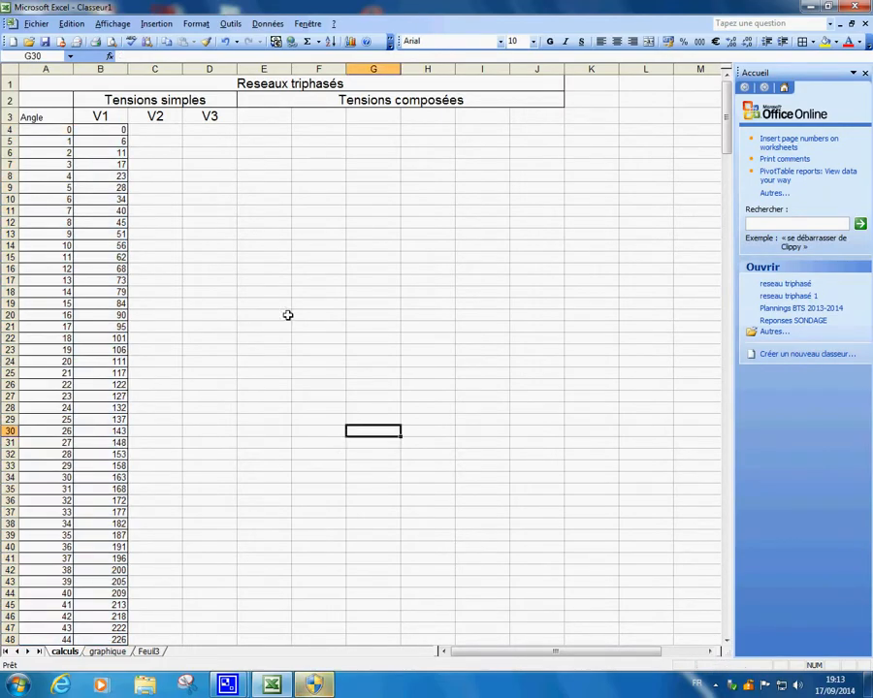
left_click_drag(101, 117, 210, 116)
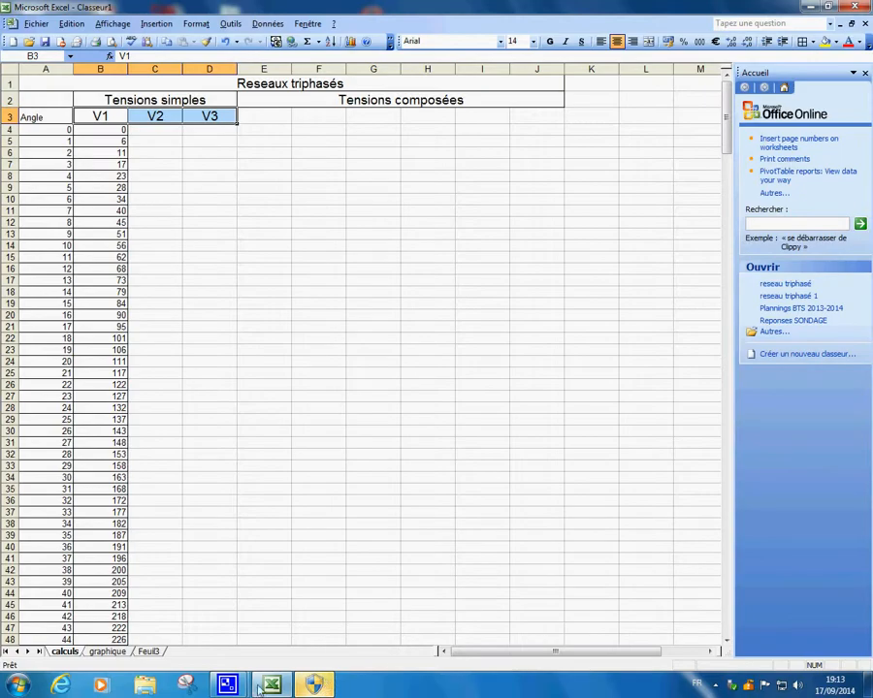
mouse_move(228, 687)
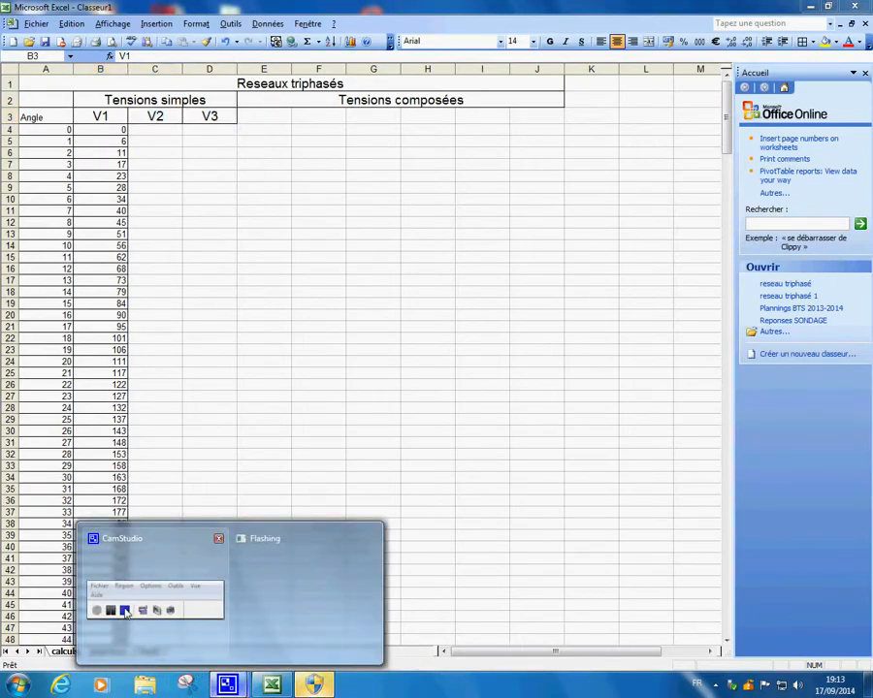
mouse_move(126, 614)
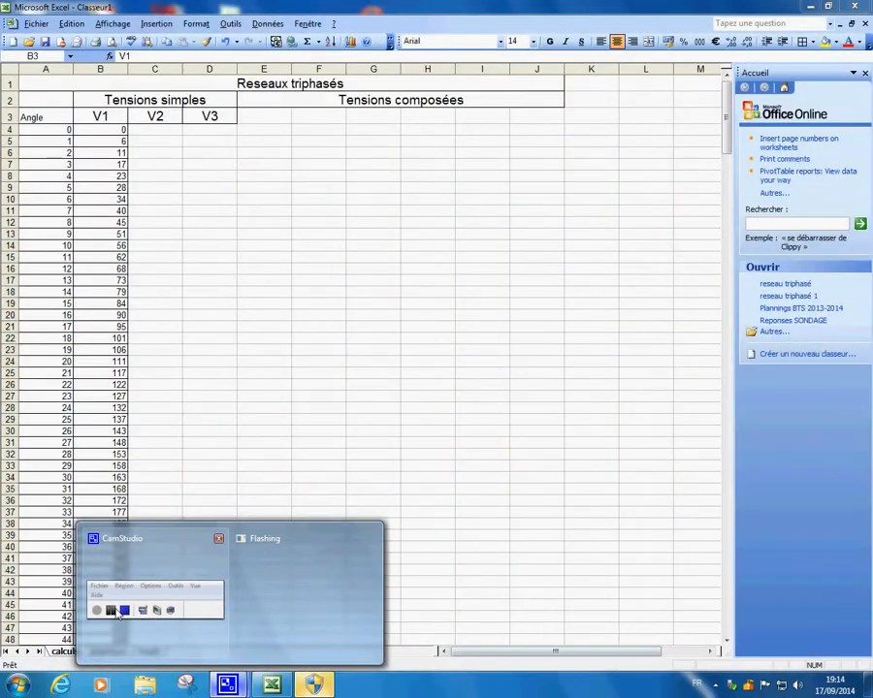